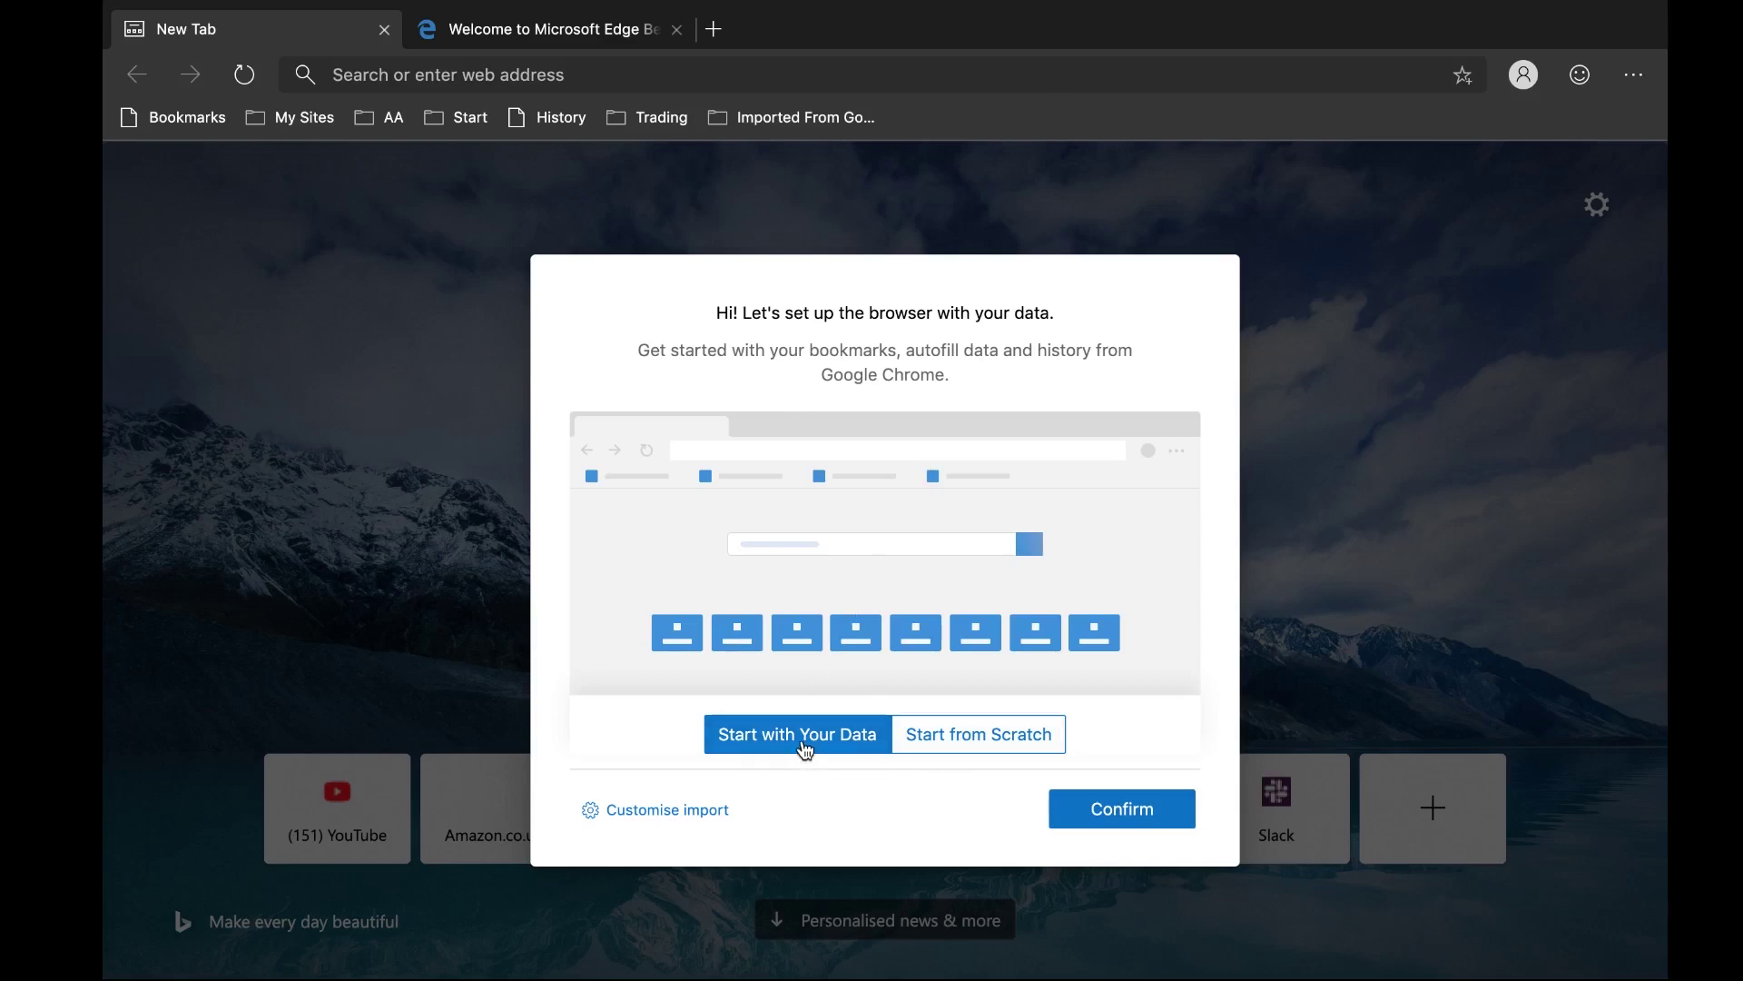
Confirm importing Chrome data and grant keychain access for its saved passwords and payment info
{"action": "left_click", "coordinate": [1110, 812]}
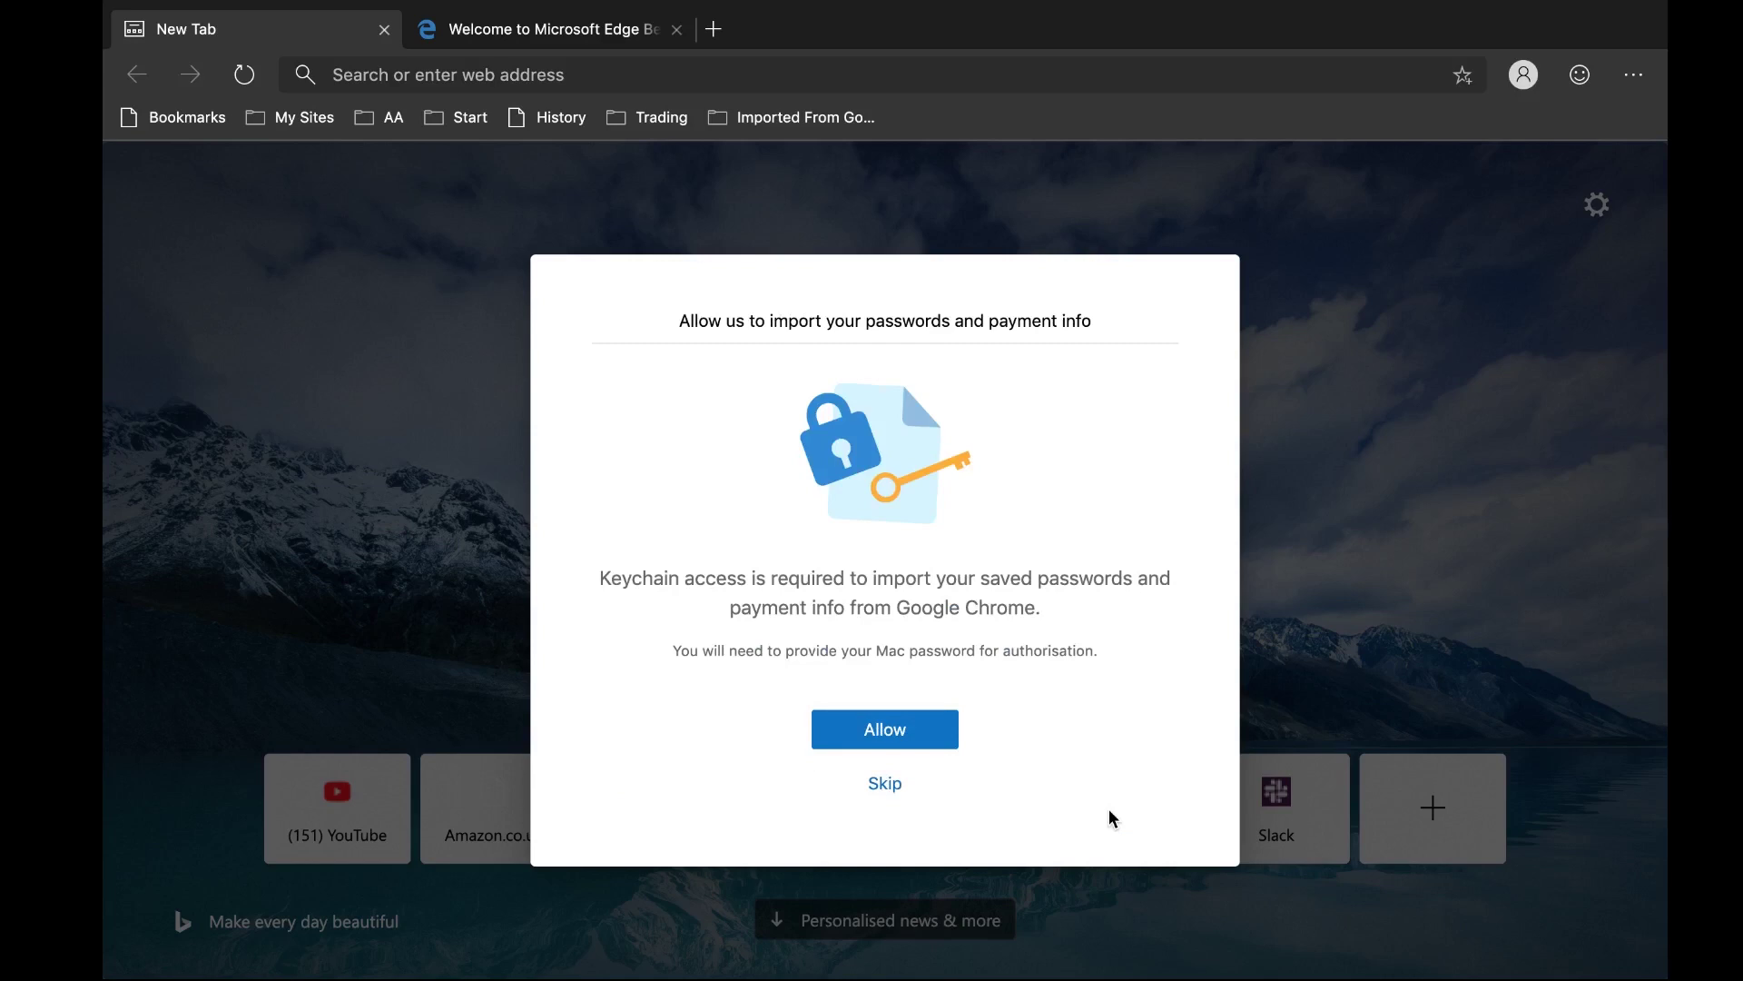
{"action": "left_click", "coordinate": [903, 735]}
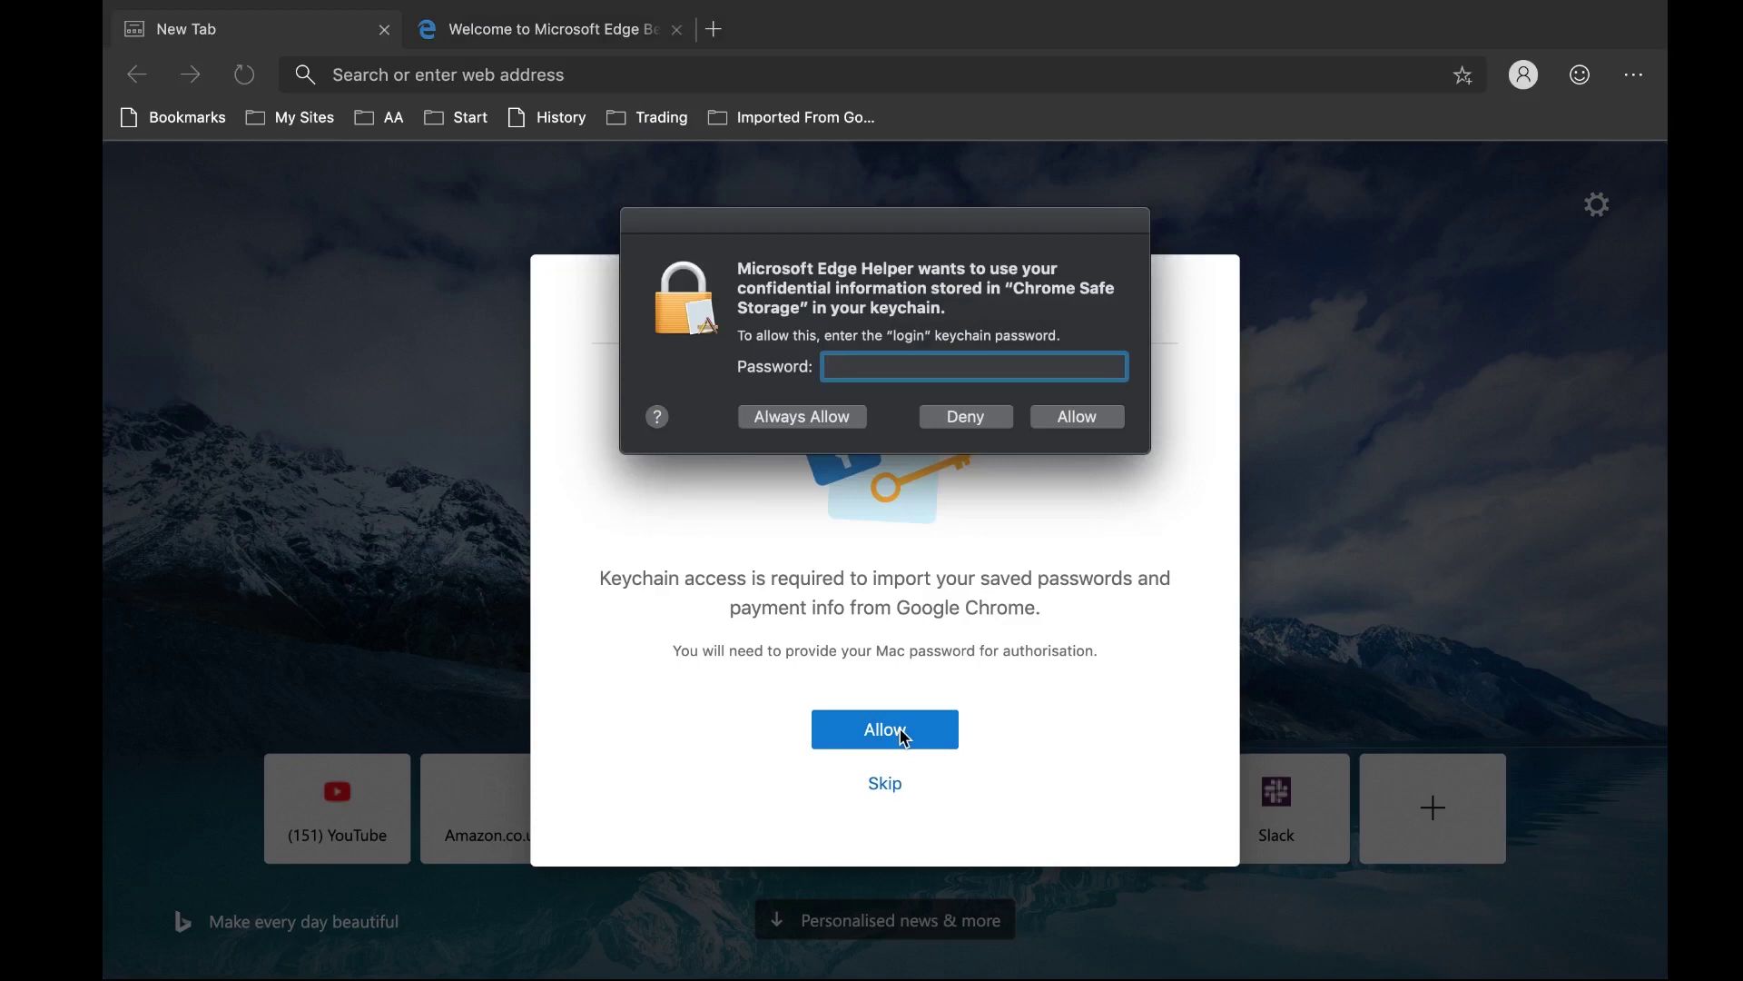
{"action": "type", "text": "••••••••"}
{"action": "key", "text": "Return"}
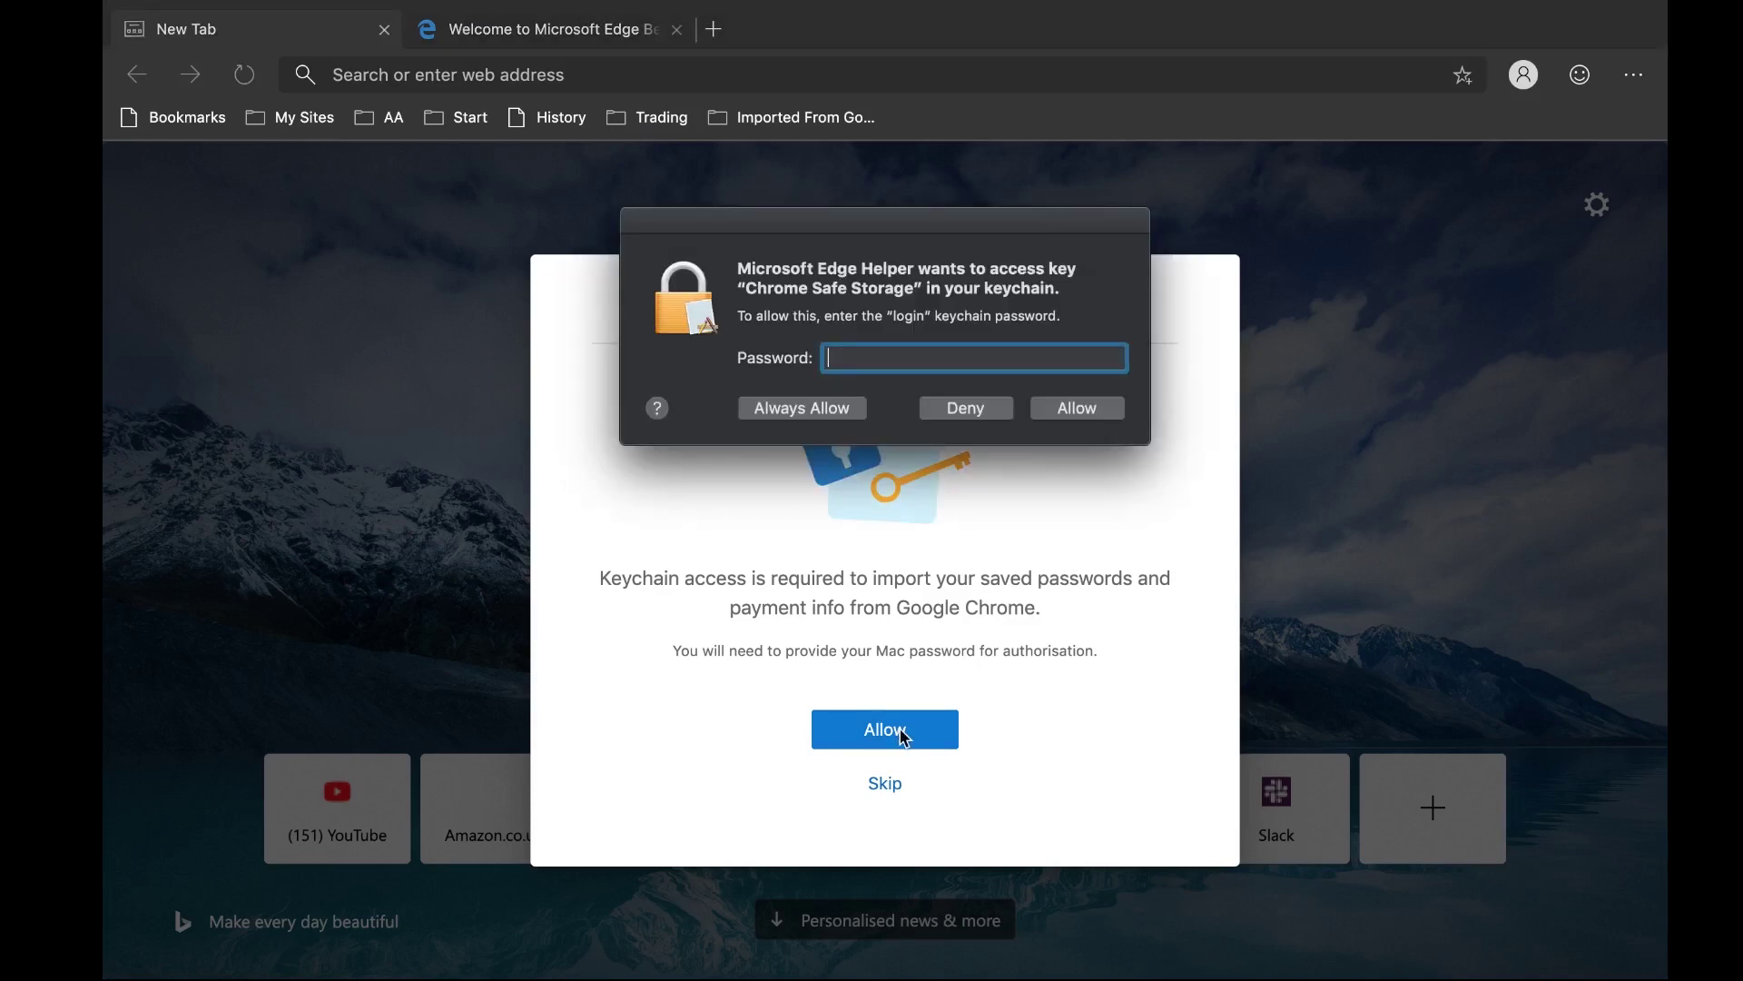
{"action": "type", "text": "•••••••••"}
{"action": "key", "text": "Return"}
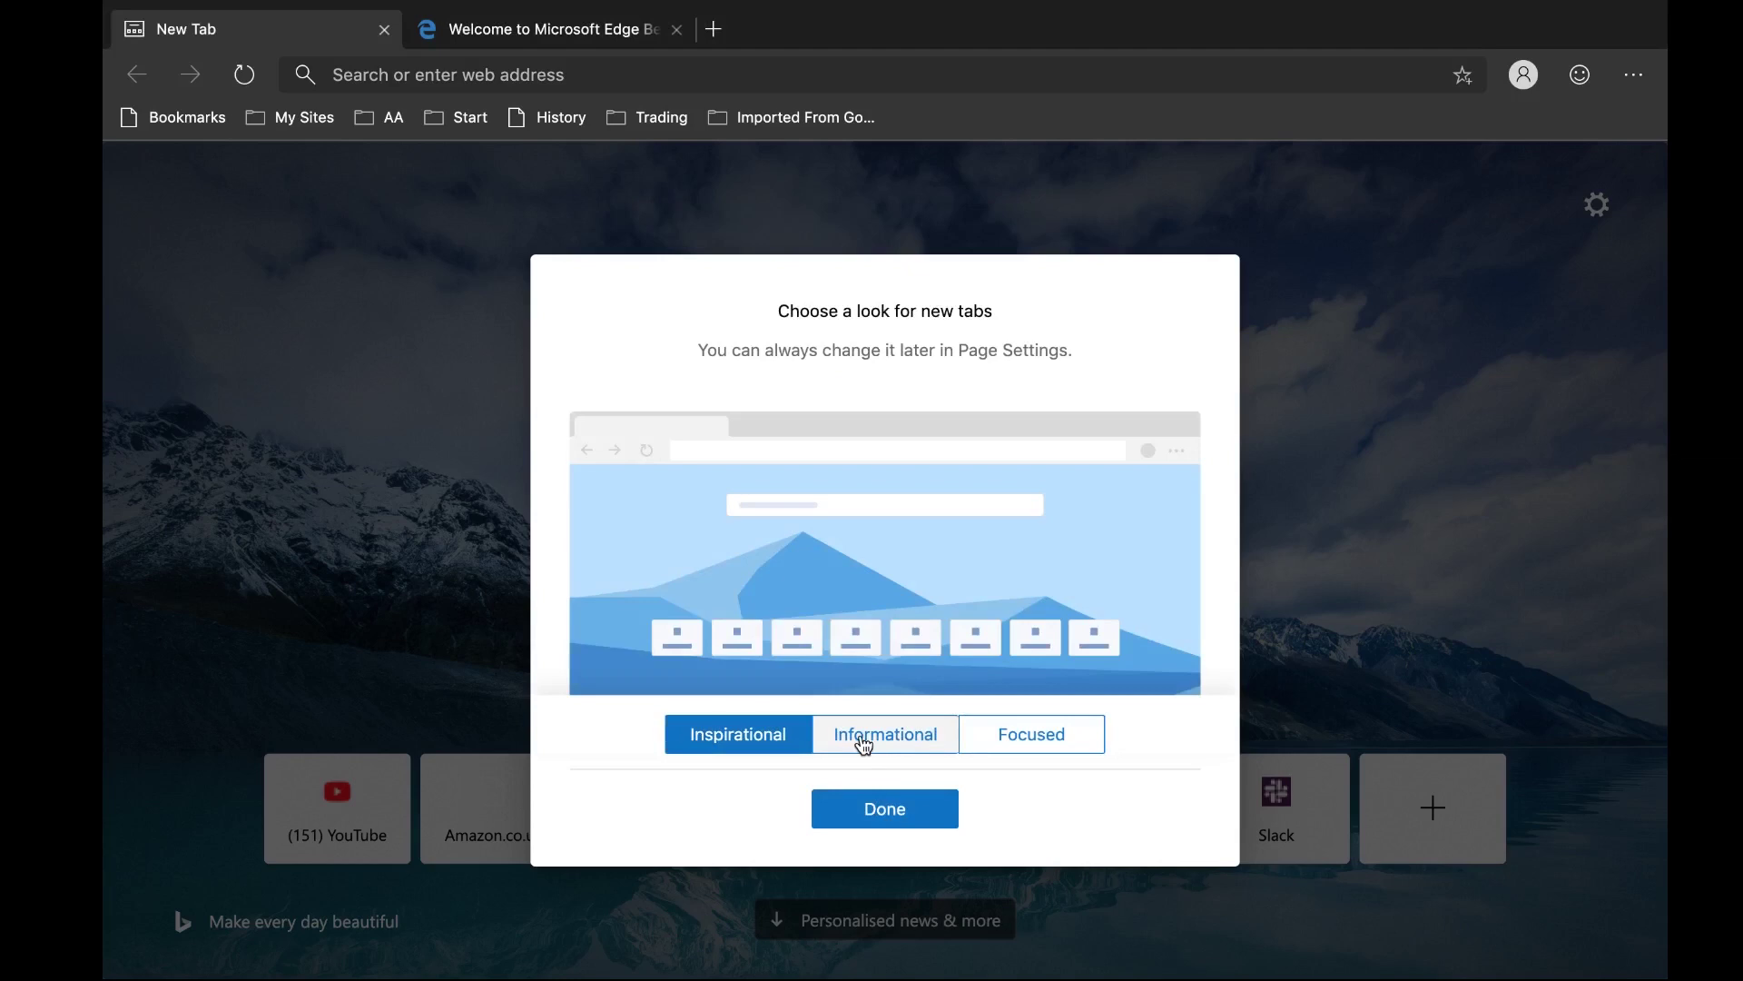
Preview the Informational and Focused layouts, then settle on Inspirational for new tabs
{"action": "left_click", "coordinate": [870, 748]}
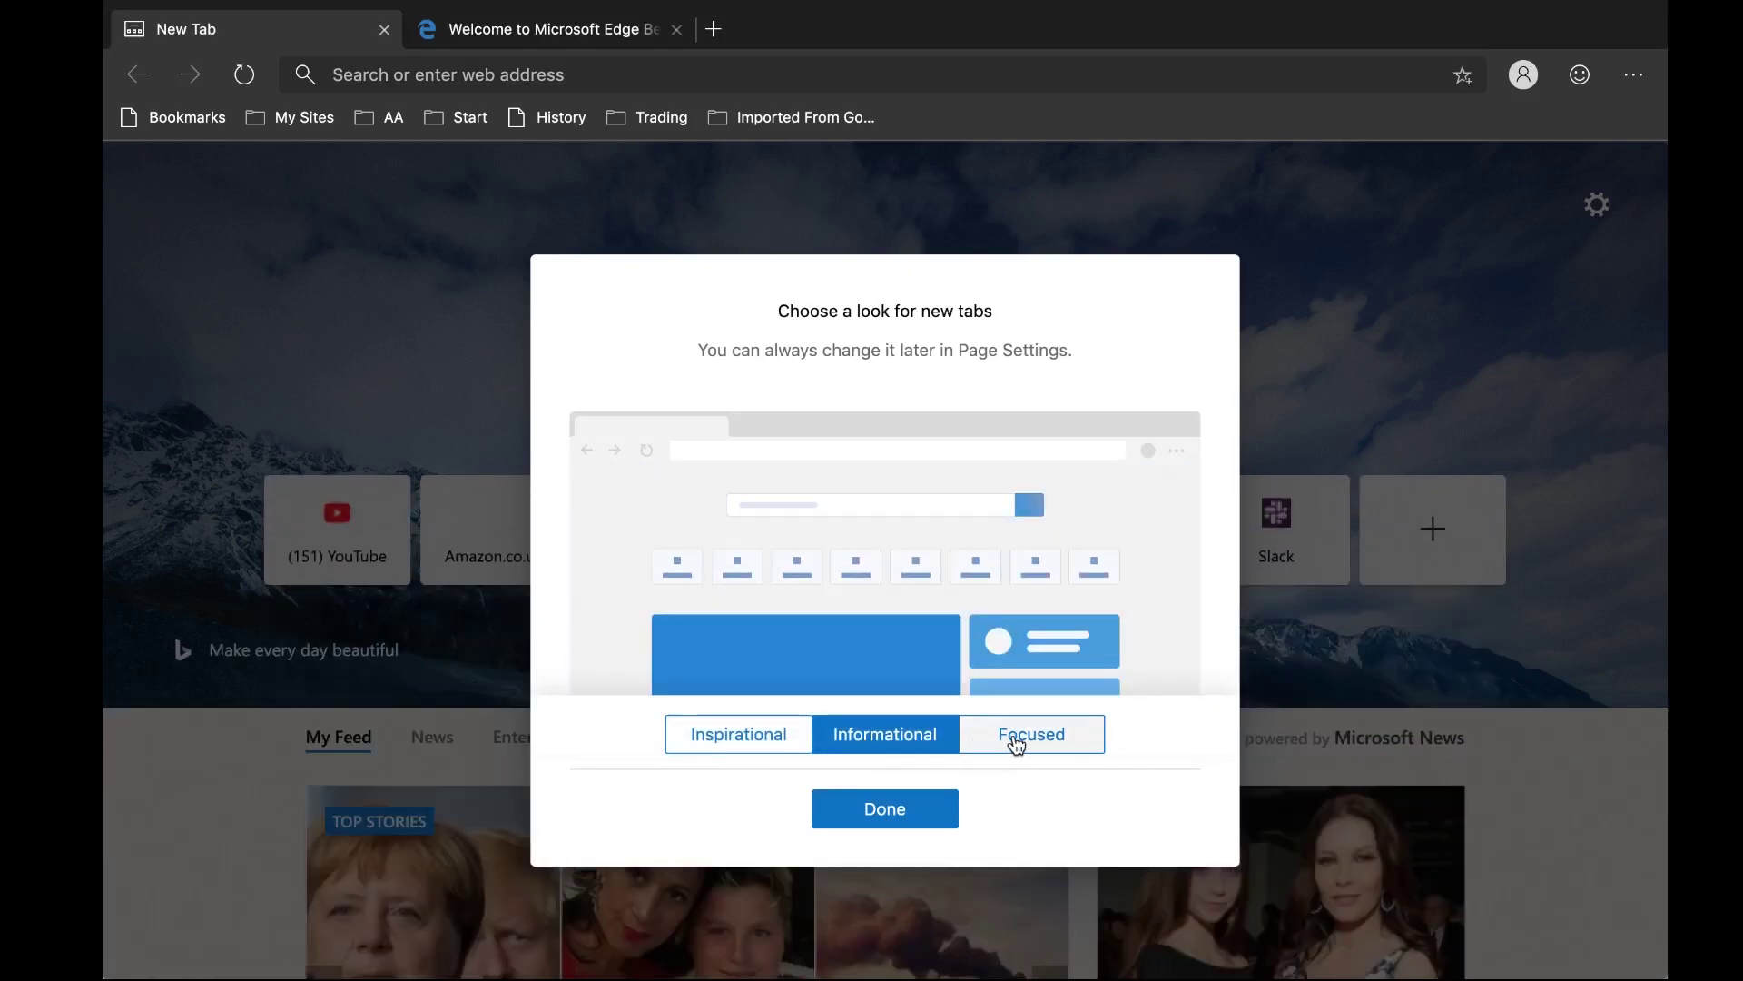
{"action": "left_click", "coordinate": [1017, 745]}
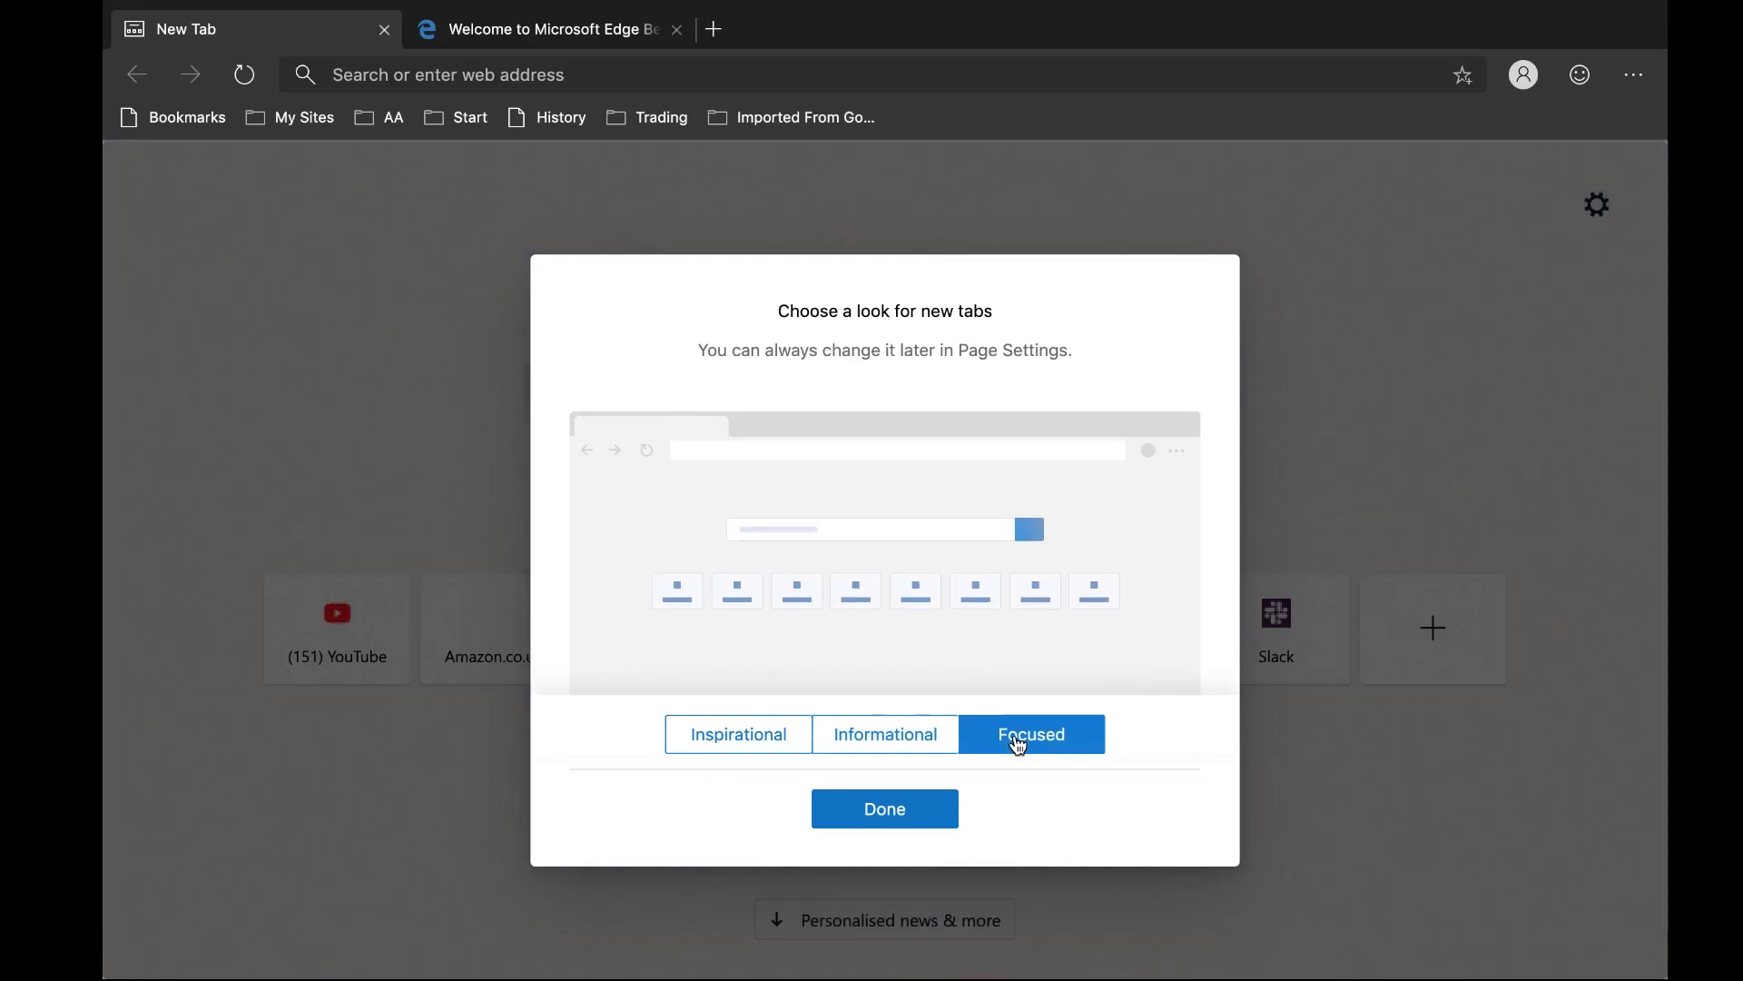
{"action": "left_click", "coordinate": [751, 734]}
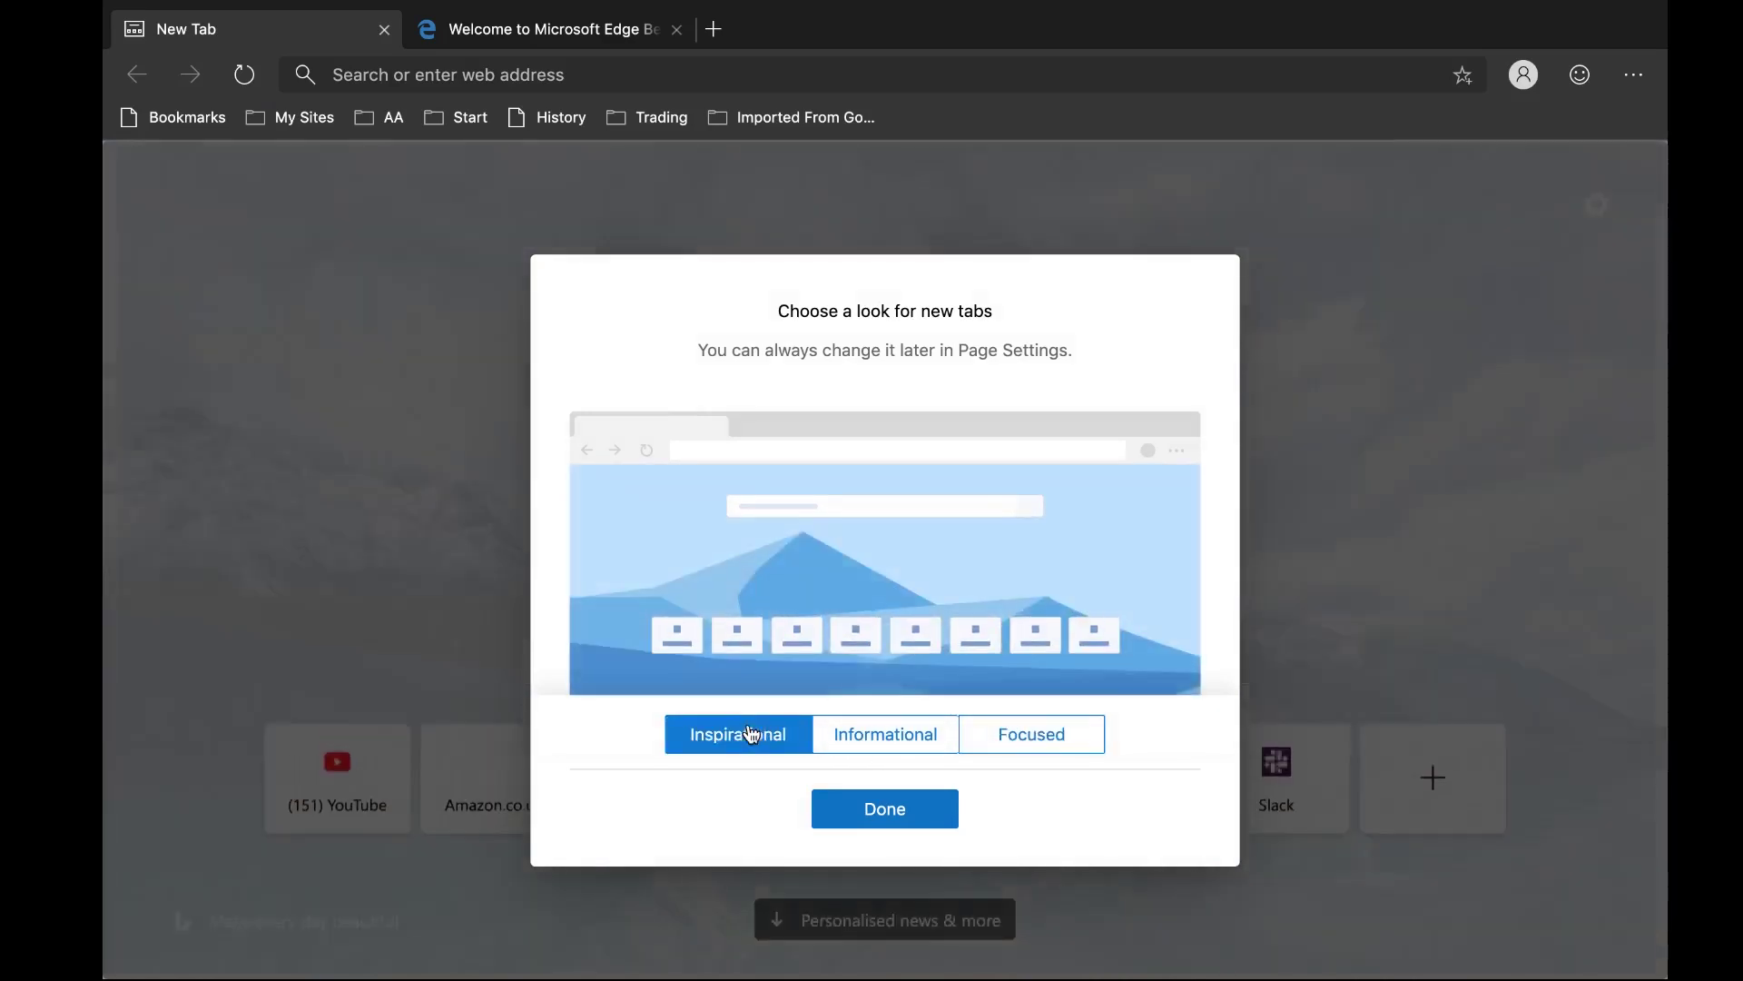
{"action": "left_click", "coordinate": [908, 808]}
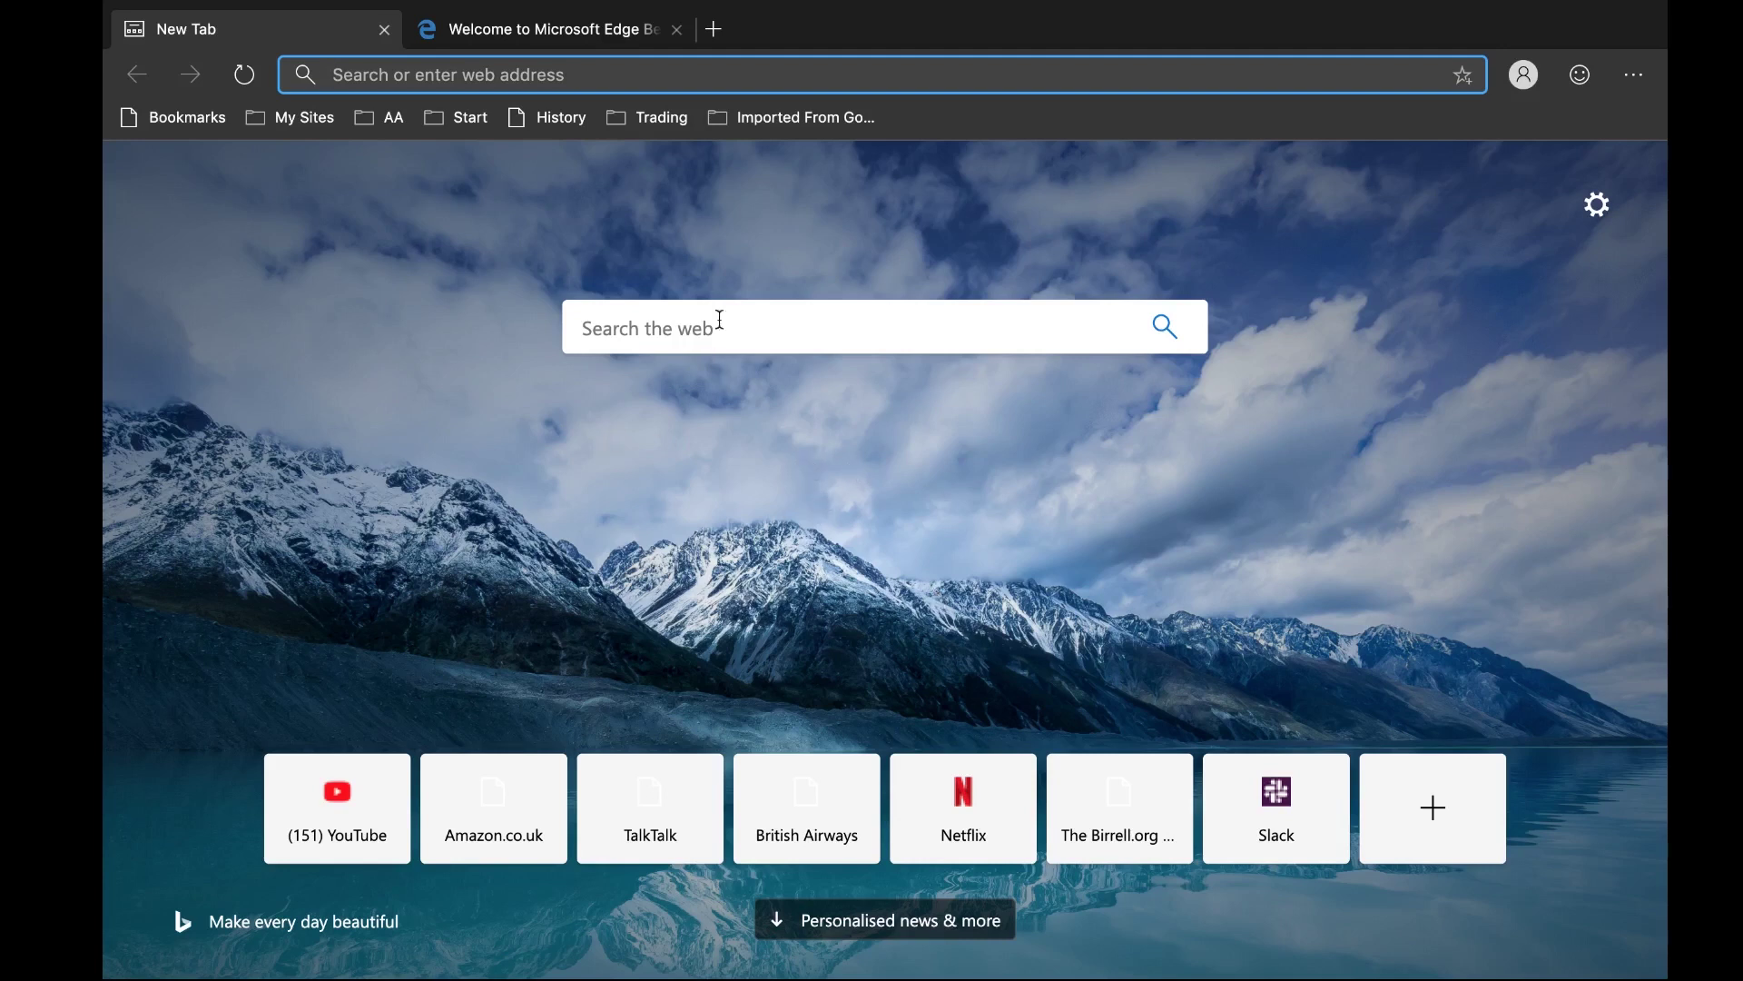
Scroll through the 'Personalised news & more' feed, then close the New Tab tab
{"action": "left_click", "coordinate": [903, 933]}
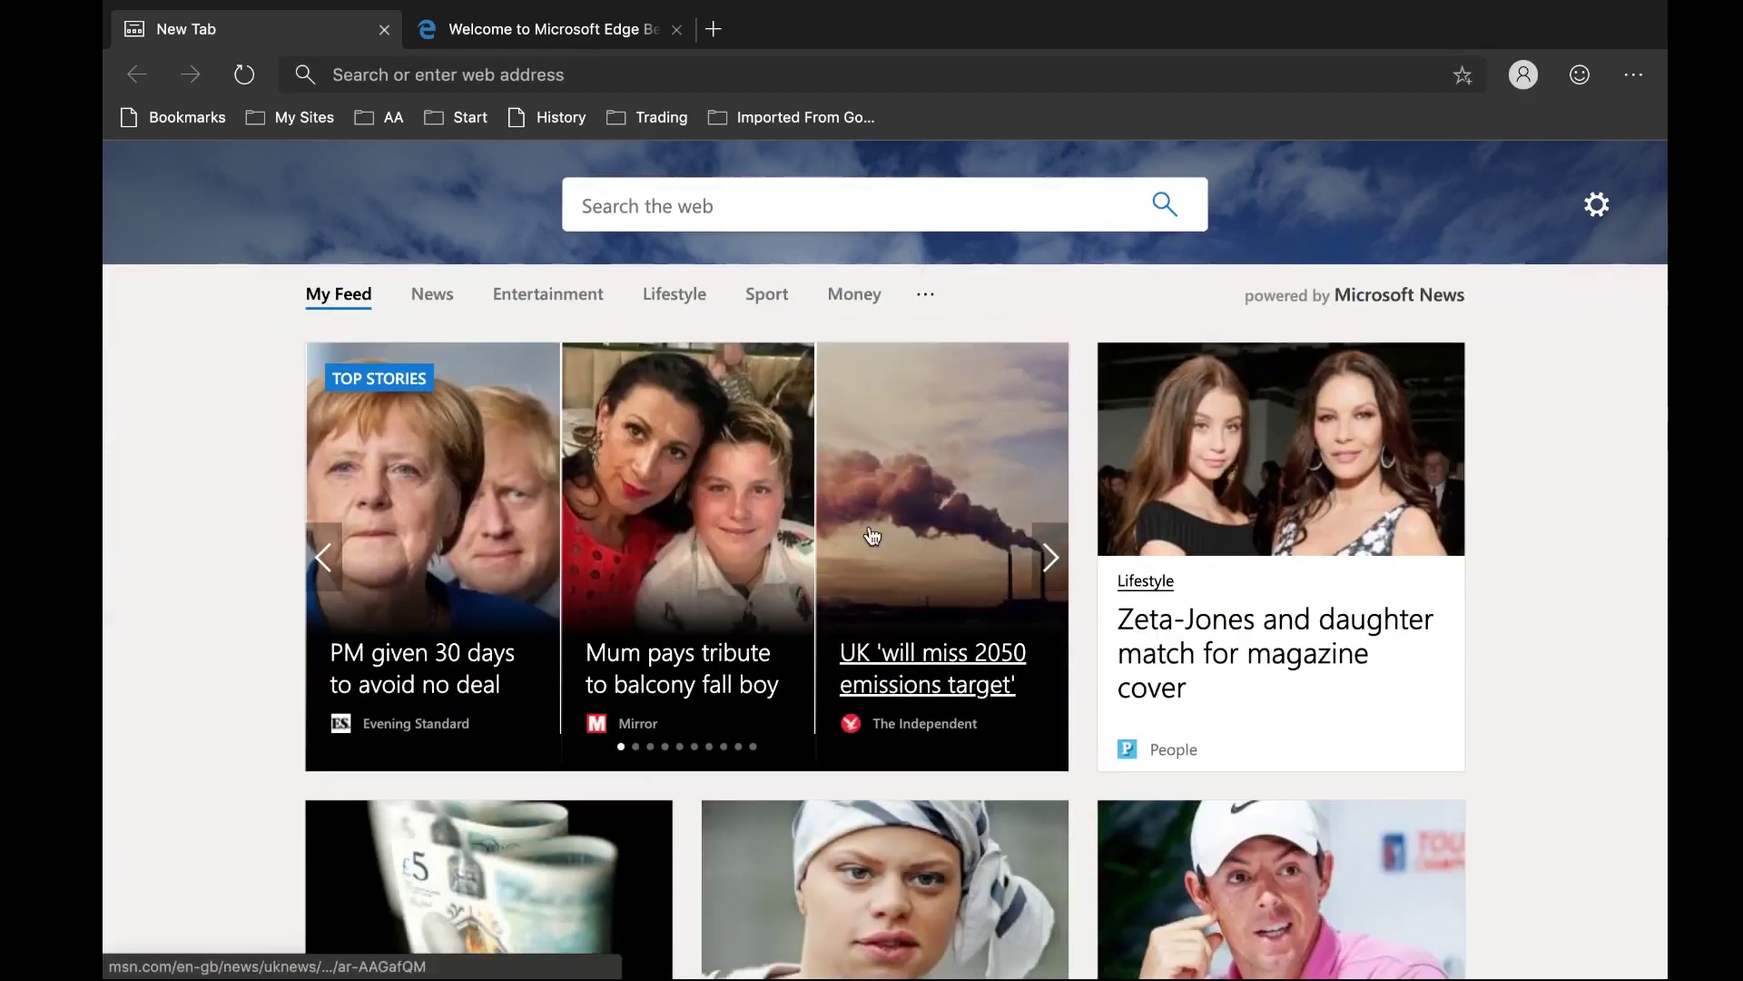
{"action": "scroll", "coordinate": [872, 535], "scroll_direction": "down", "scroll_amount": 3}
{"action": "scroll", "coordinate": [872, 536], "scroll_direction": "down", "scroll_amount": 8}
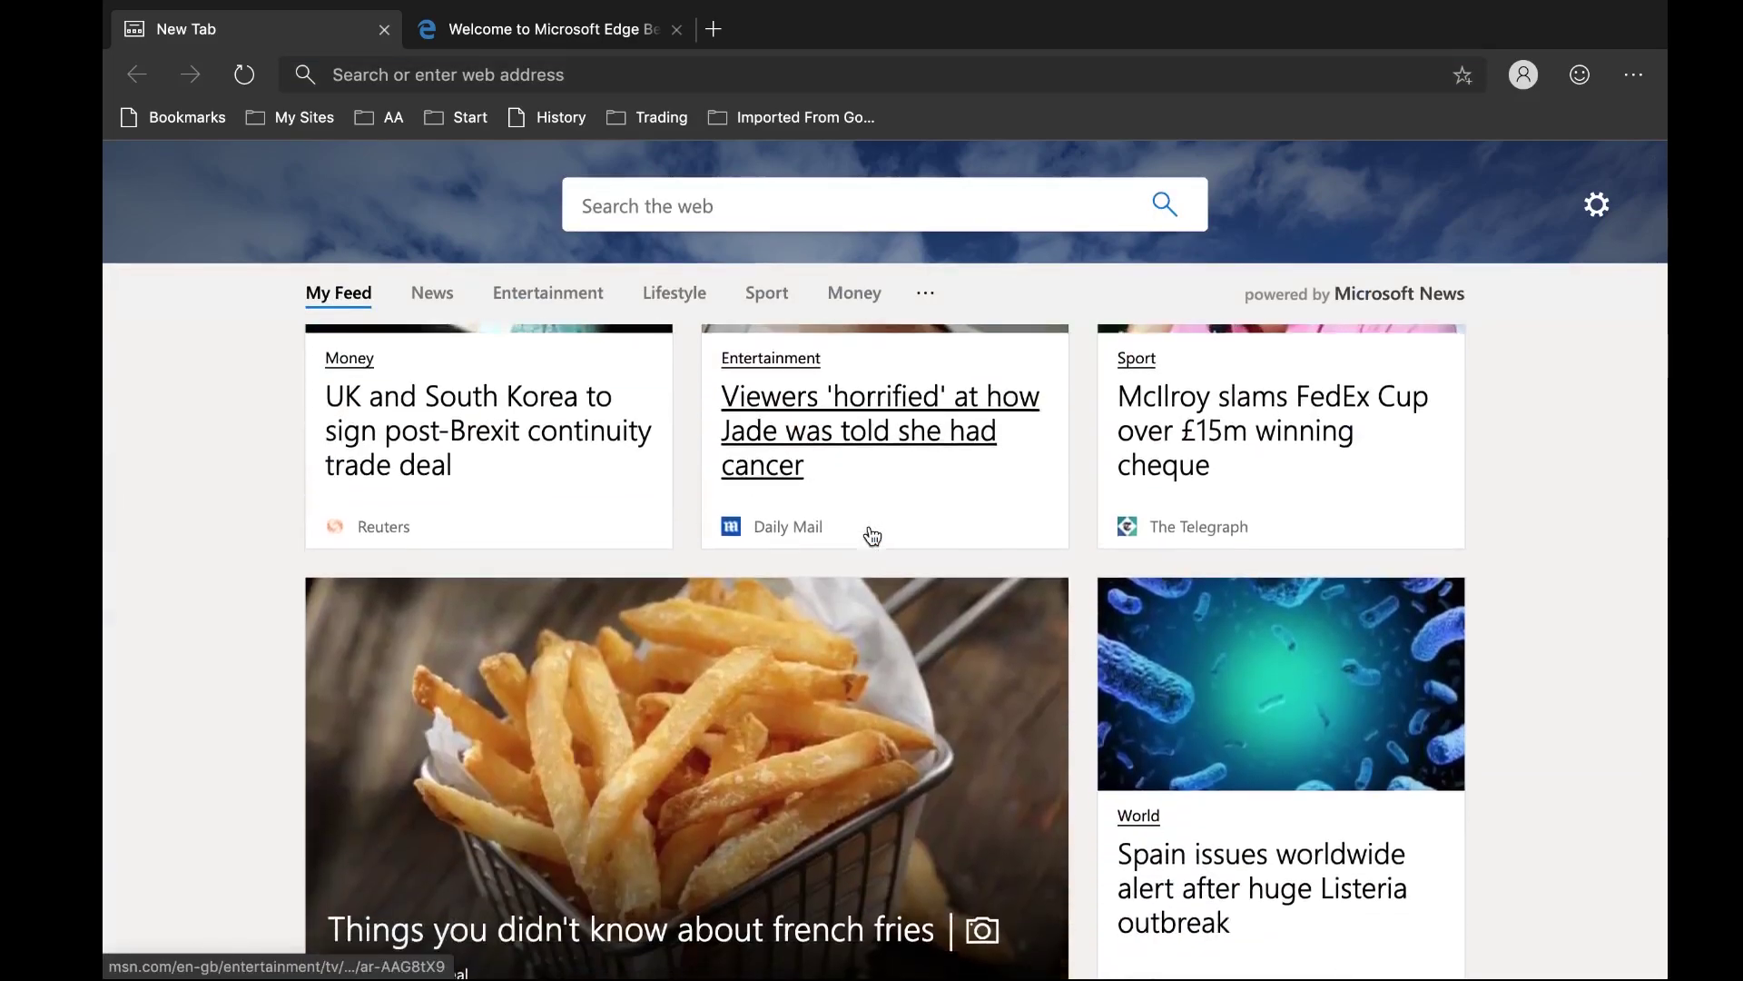
{"action": "scroll", "coordinate": [872, 536], "scroll_direction": "down", "scroll_amount": 3}
{"action": "scroll", "coordinate": [872, 535], "scroll_direction": "up", "scroll_amount": 15}
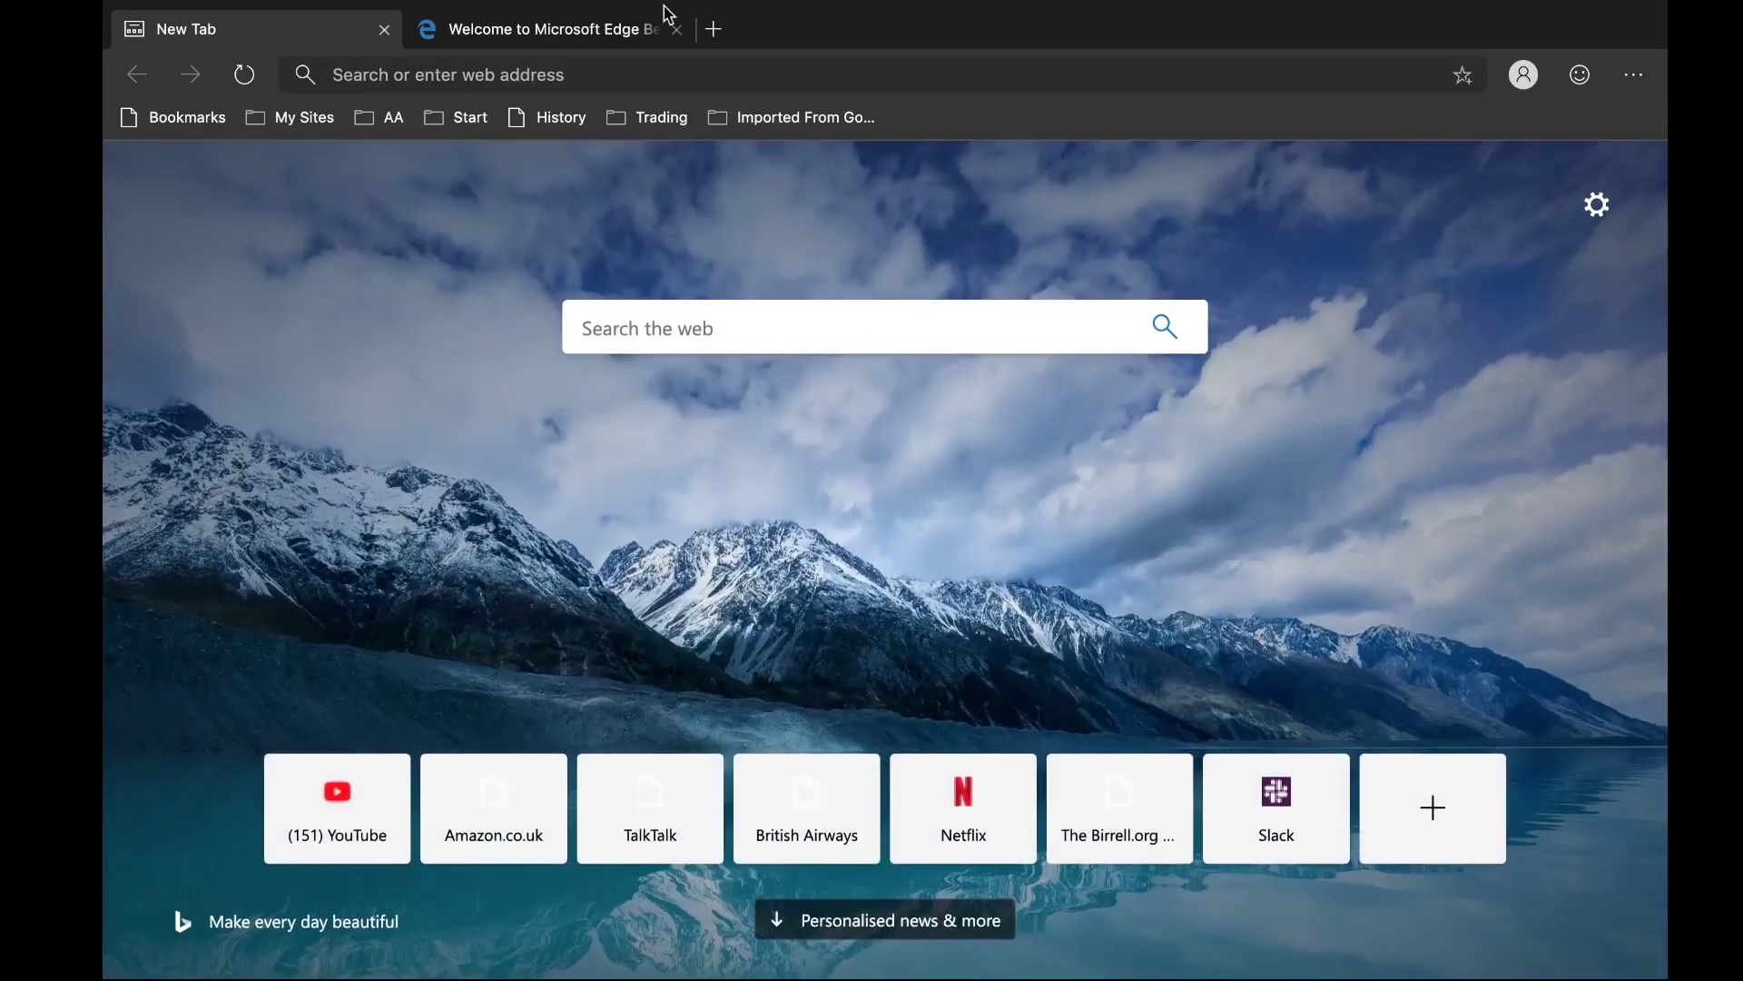
{"action": "left_click", "coordinate": [384, 30]}
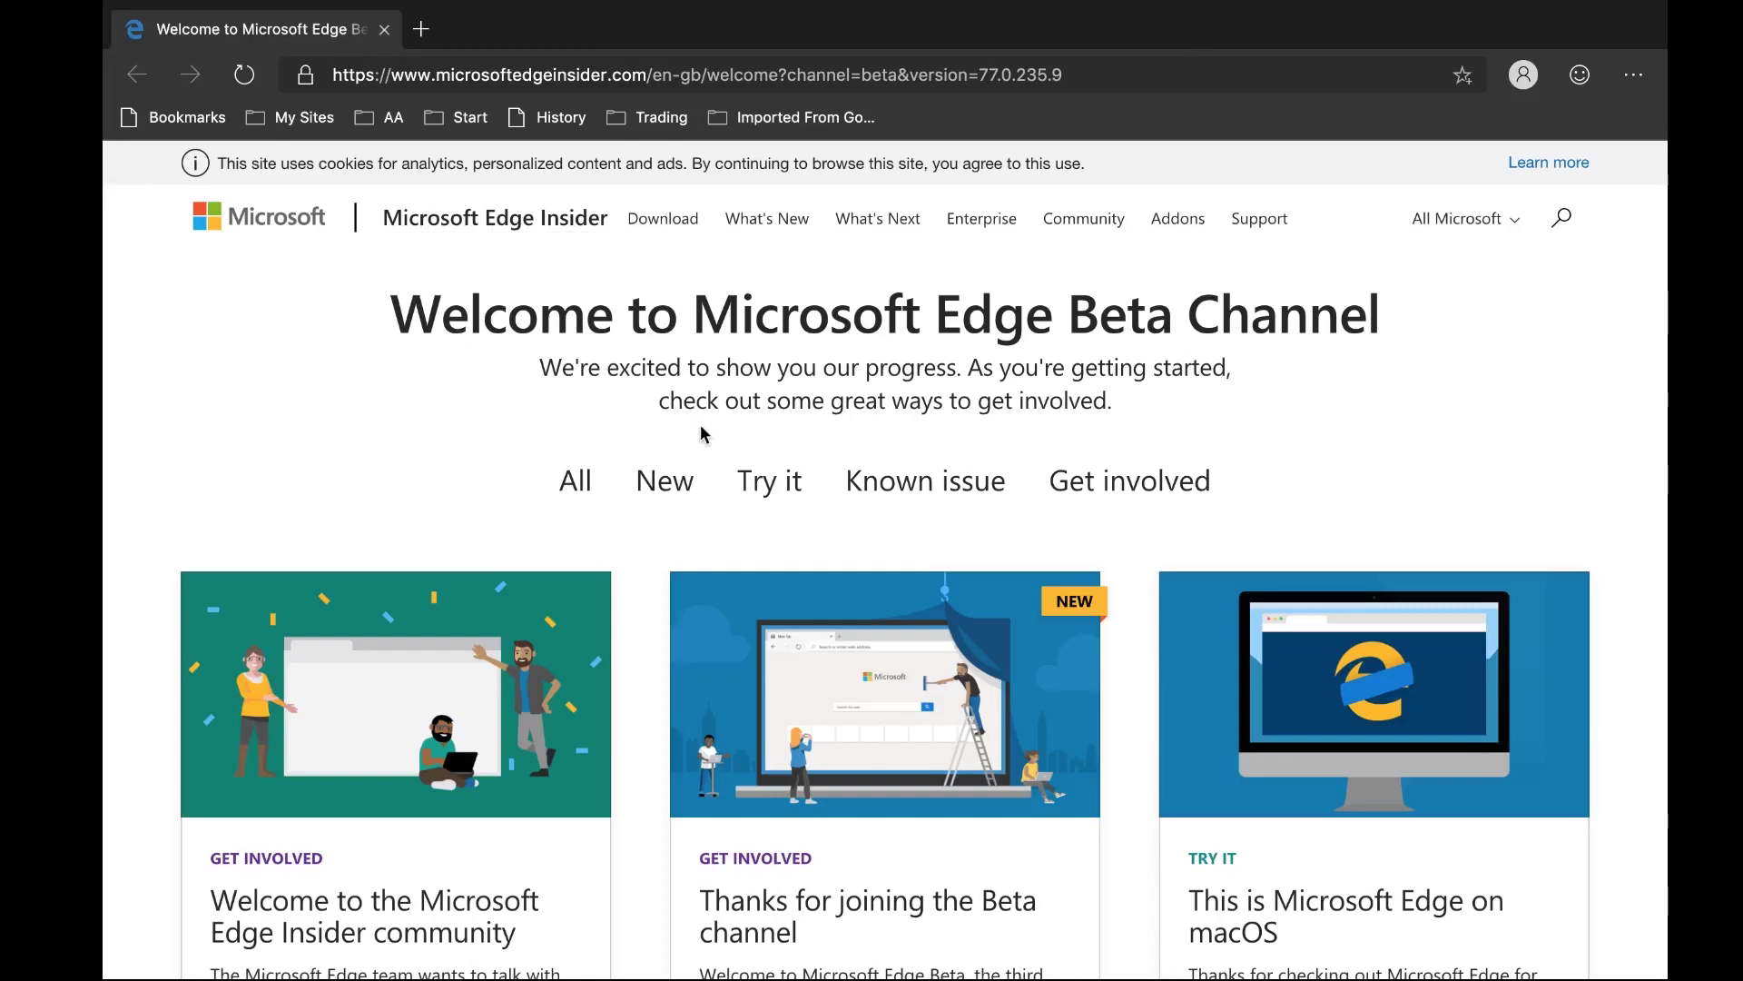
{"action": "scroll", "coordinate": [703, 434], "scroll_direction": "down", "scroll_amount": 3}
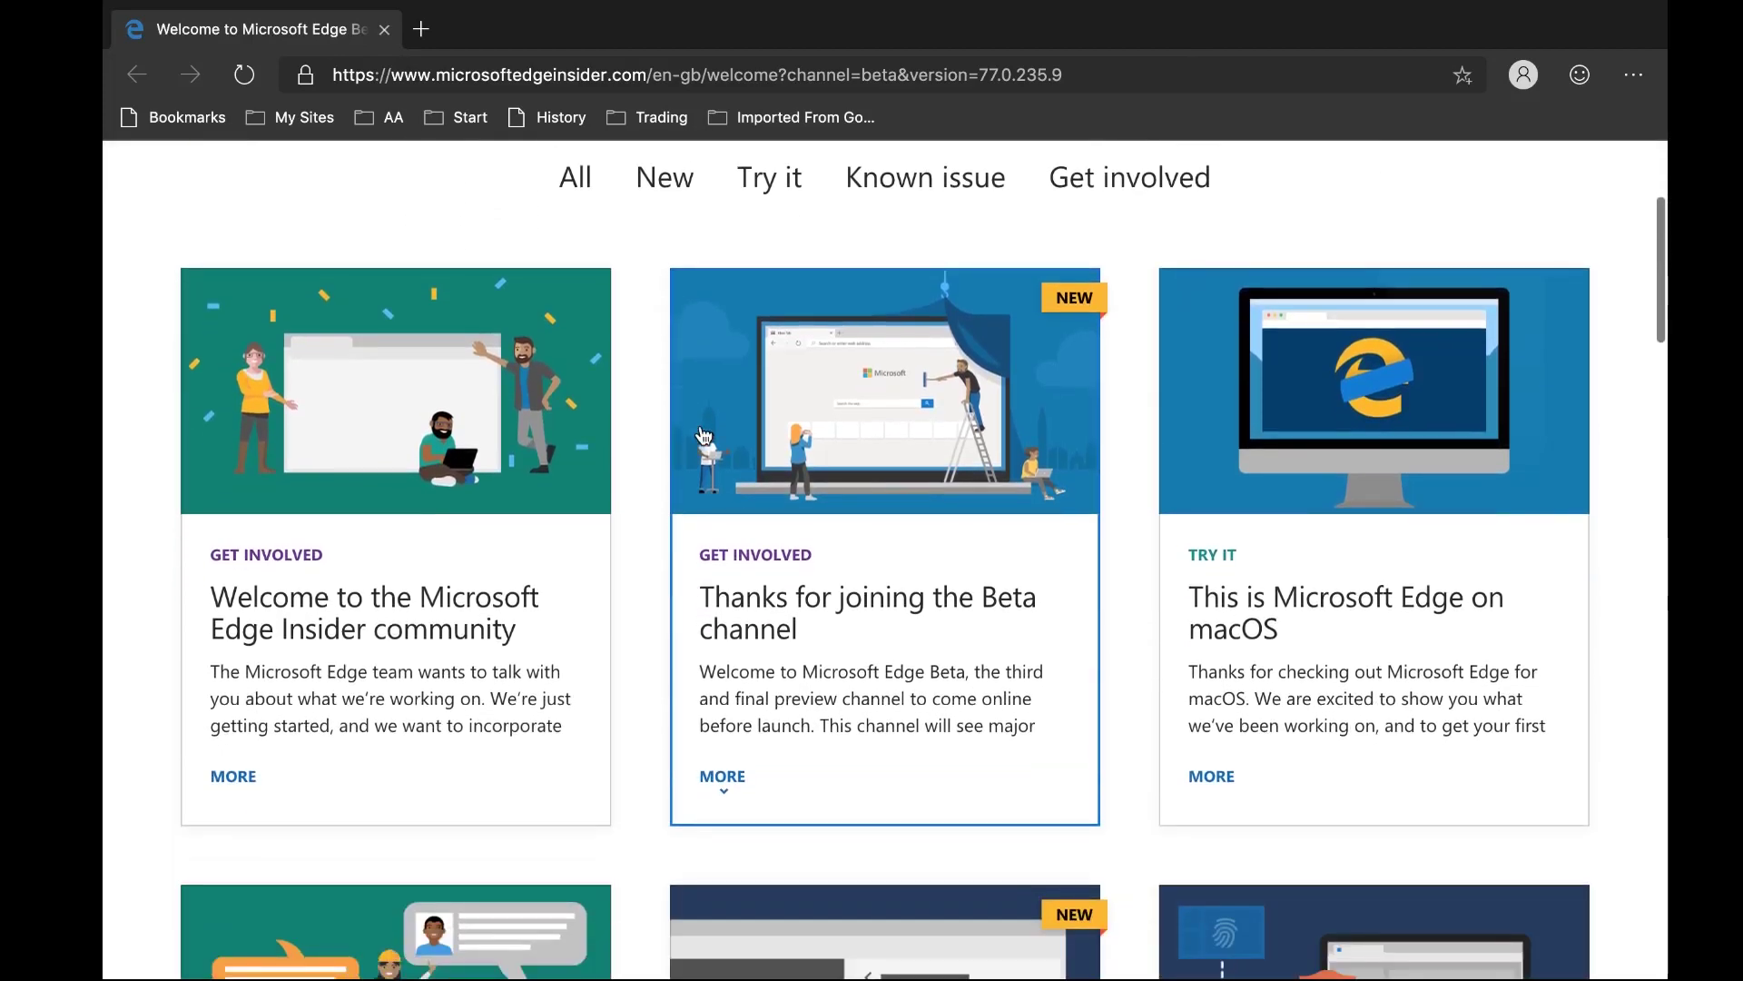
{"action": "scroll", "coordinate": [704, 434], "scroll_direction": "down", "scroll_amount": 1}
{"action": "scroll", "coordinate": [703, 434], "scroll_direction": "down", "scroll_amount": 4}
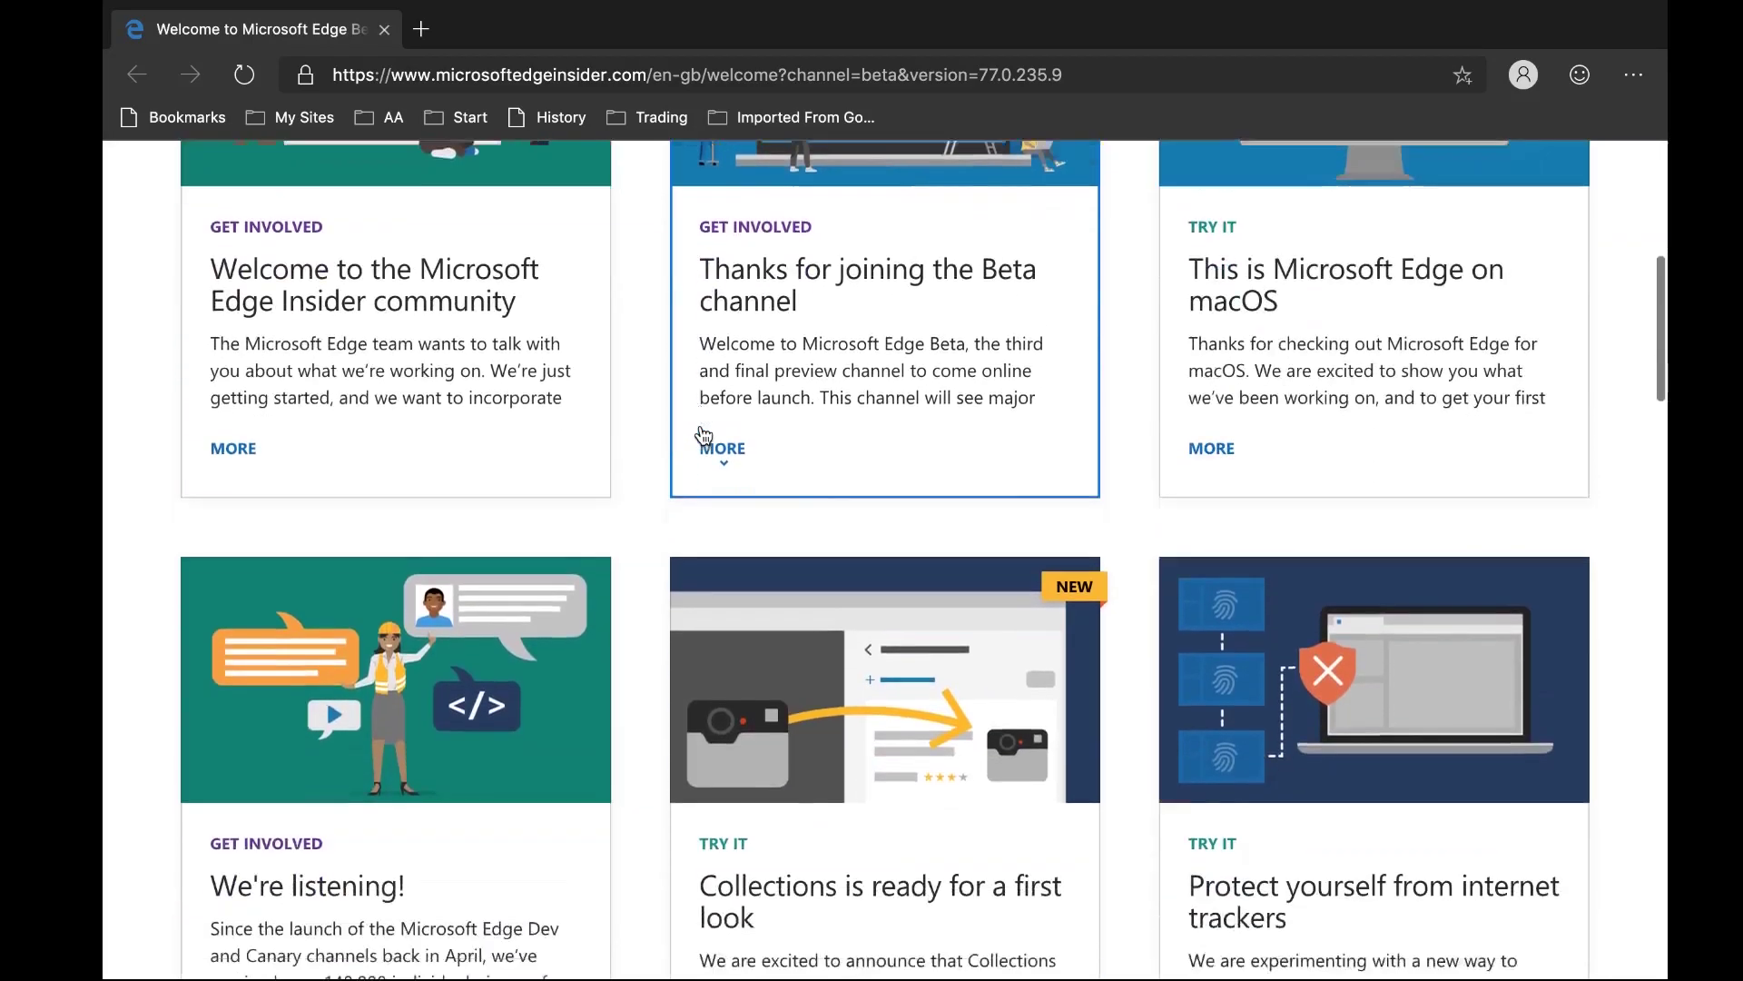
{"action": "scroll", "coordinate": [700, 423], "scroll_direction": "down", "scroll_amount": 3}
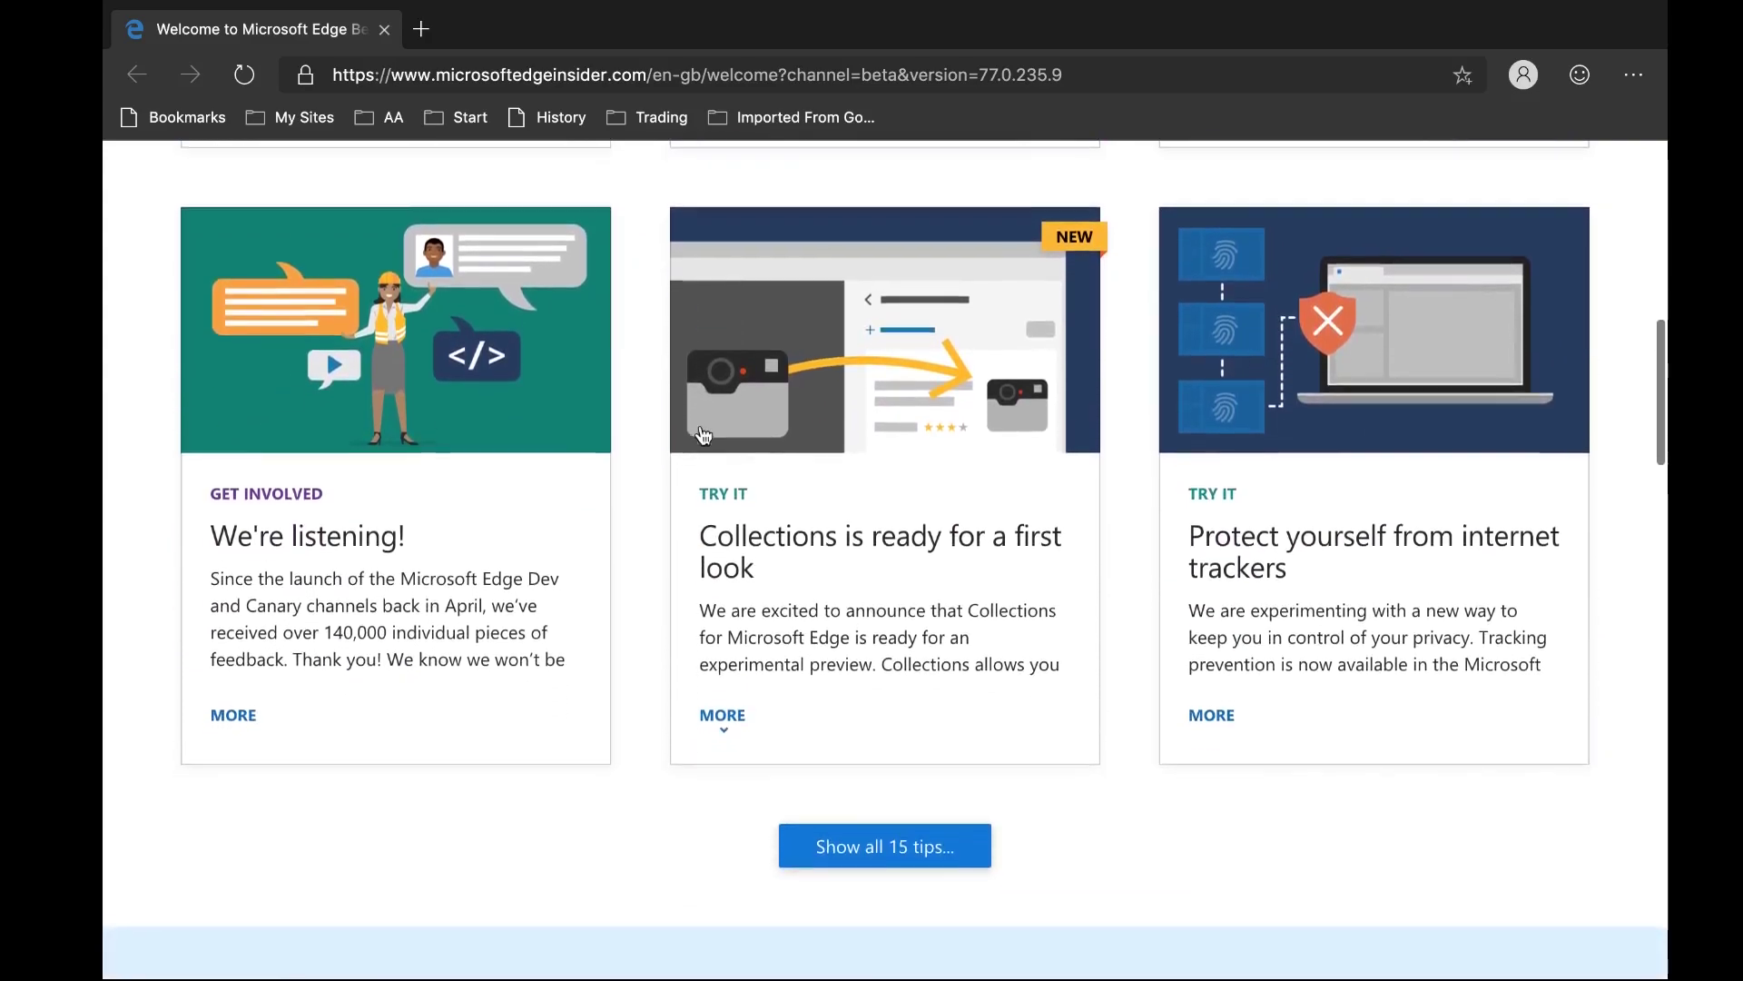
{"action": "scroll", "coordinate": [700, 423], "scroll_direction": "up", "scroll_amount": 11}
{"action": "scroll", "coordinate": [704, 436], "scroll_direction": "down", "scroll_amount": 3}
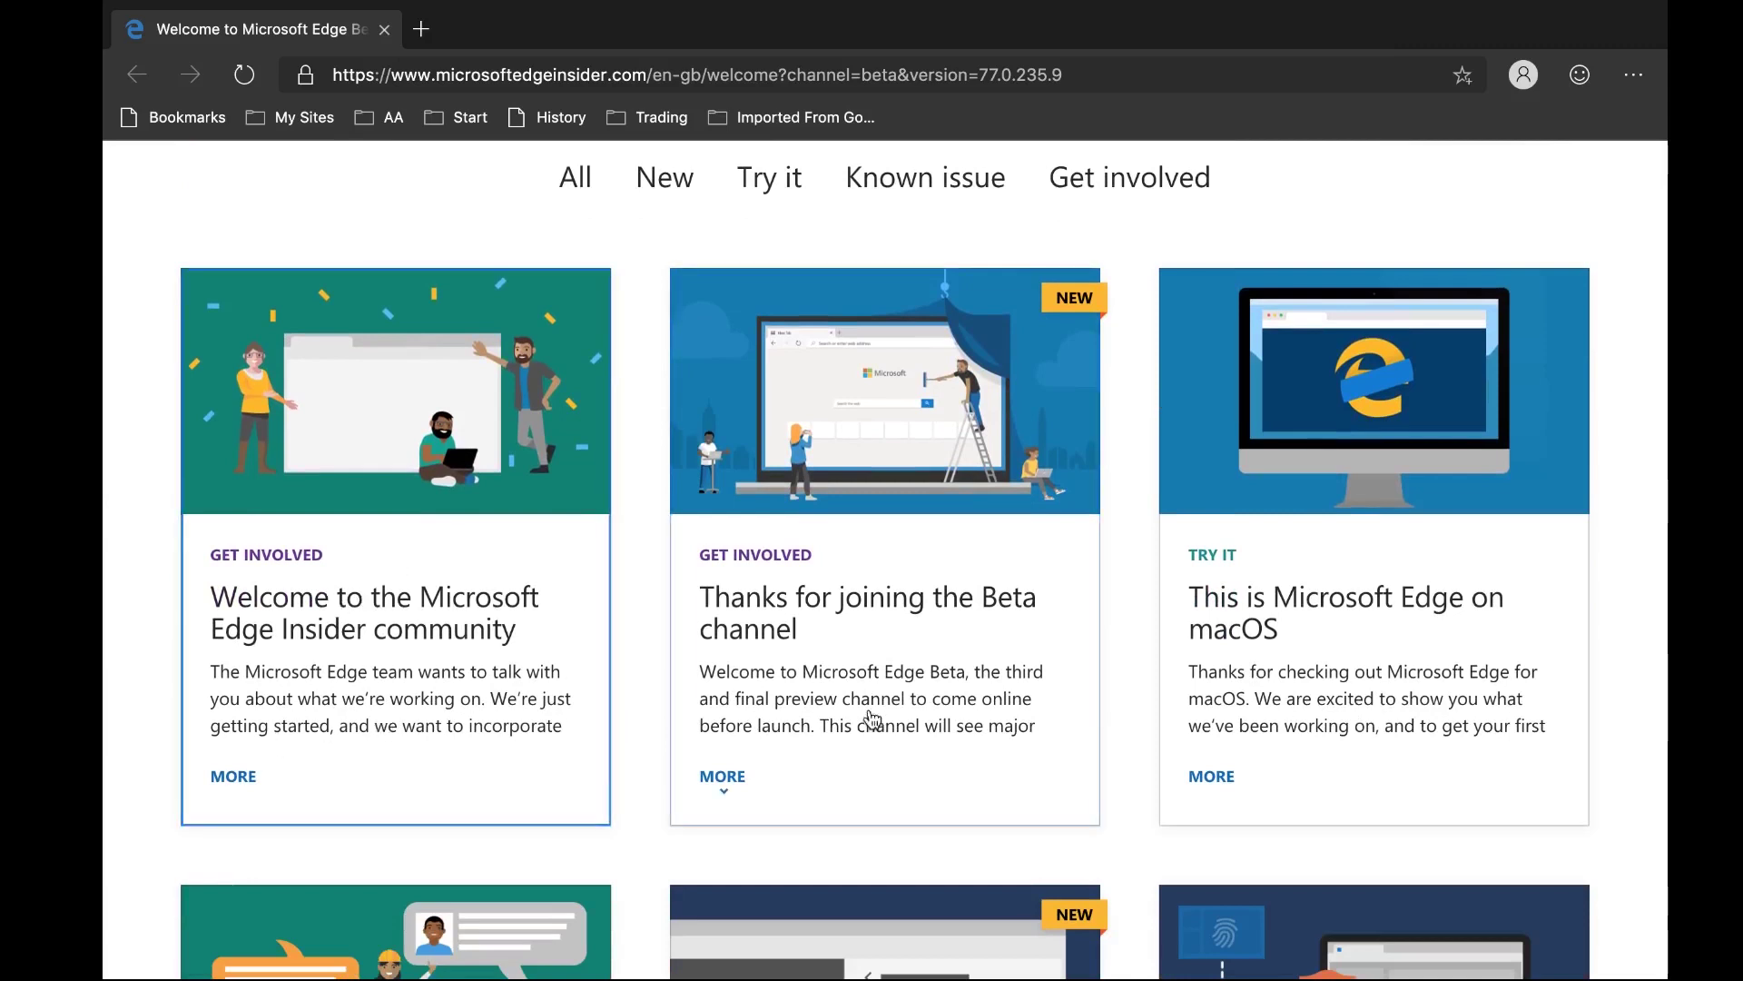
{"action": "scroll", "coordinate": [1131, 654], "scroll_direction": "down", "scroll_amount": 1}
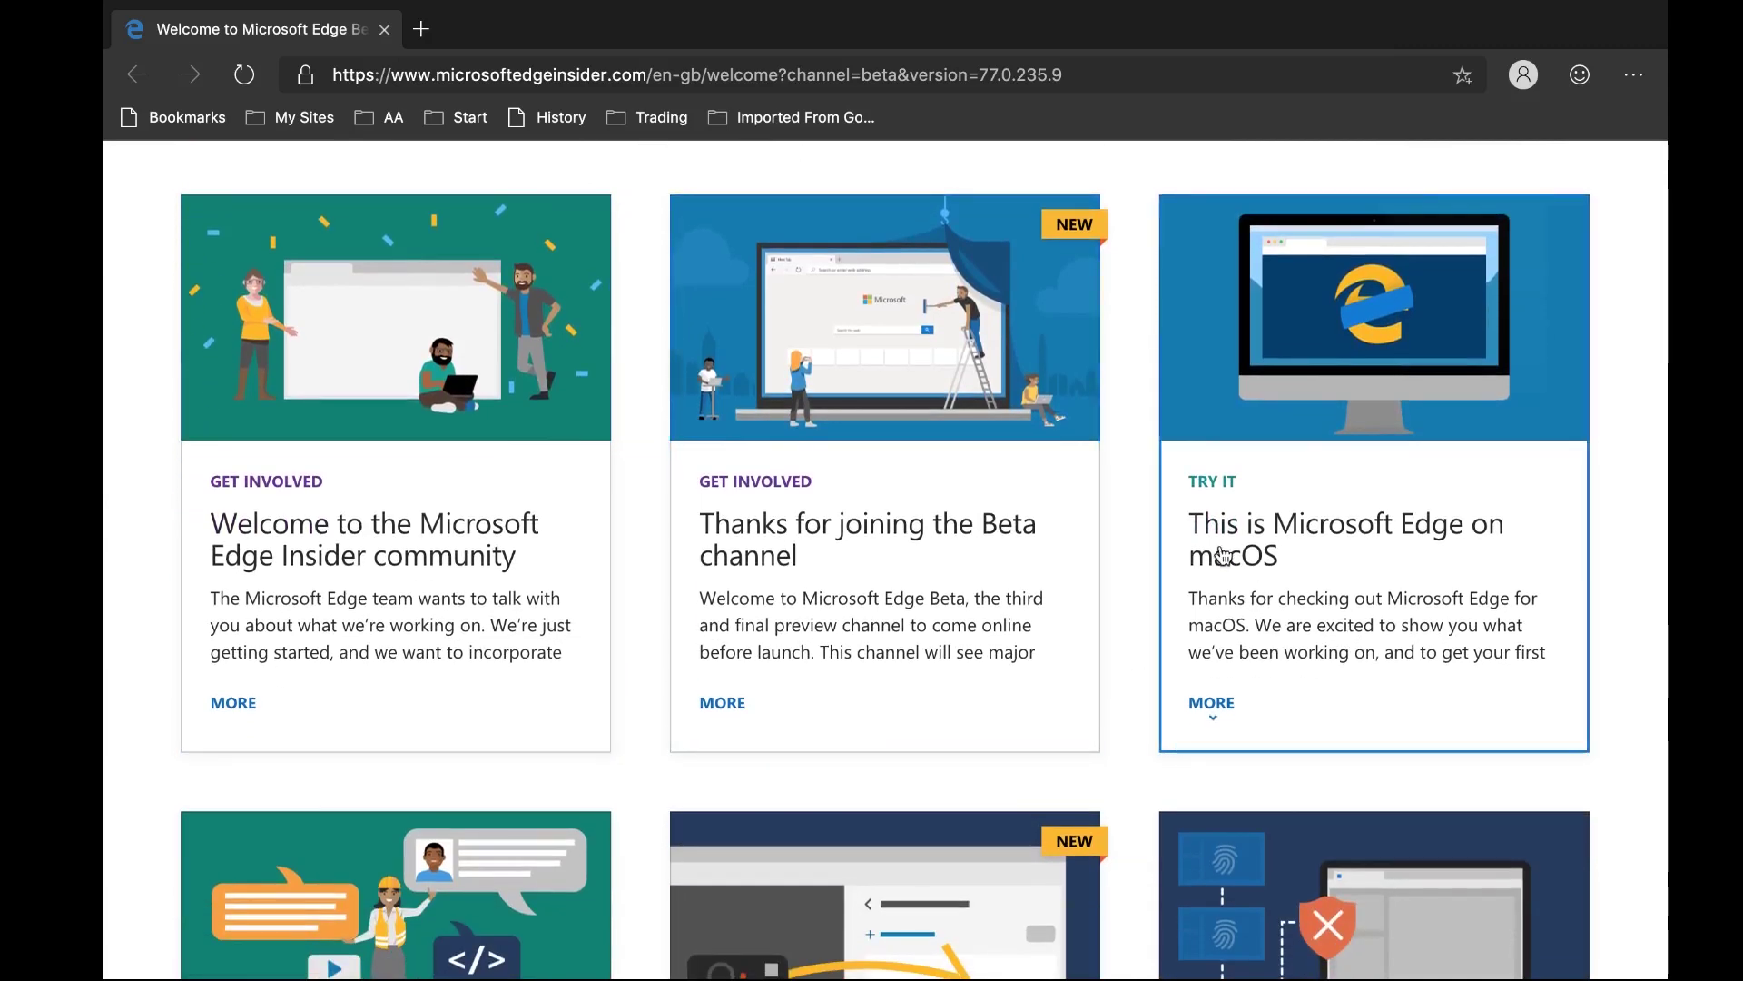
{"action": "scroll", "coordinate": [1223, 556], "scroll_direction": "down", "scroll_amount": 5}
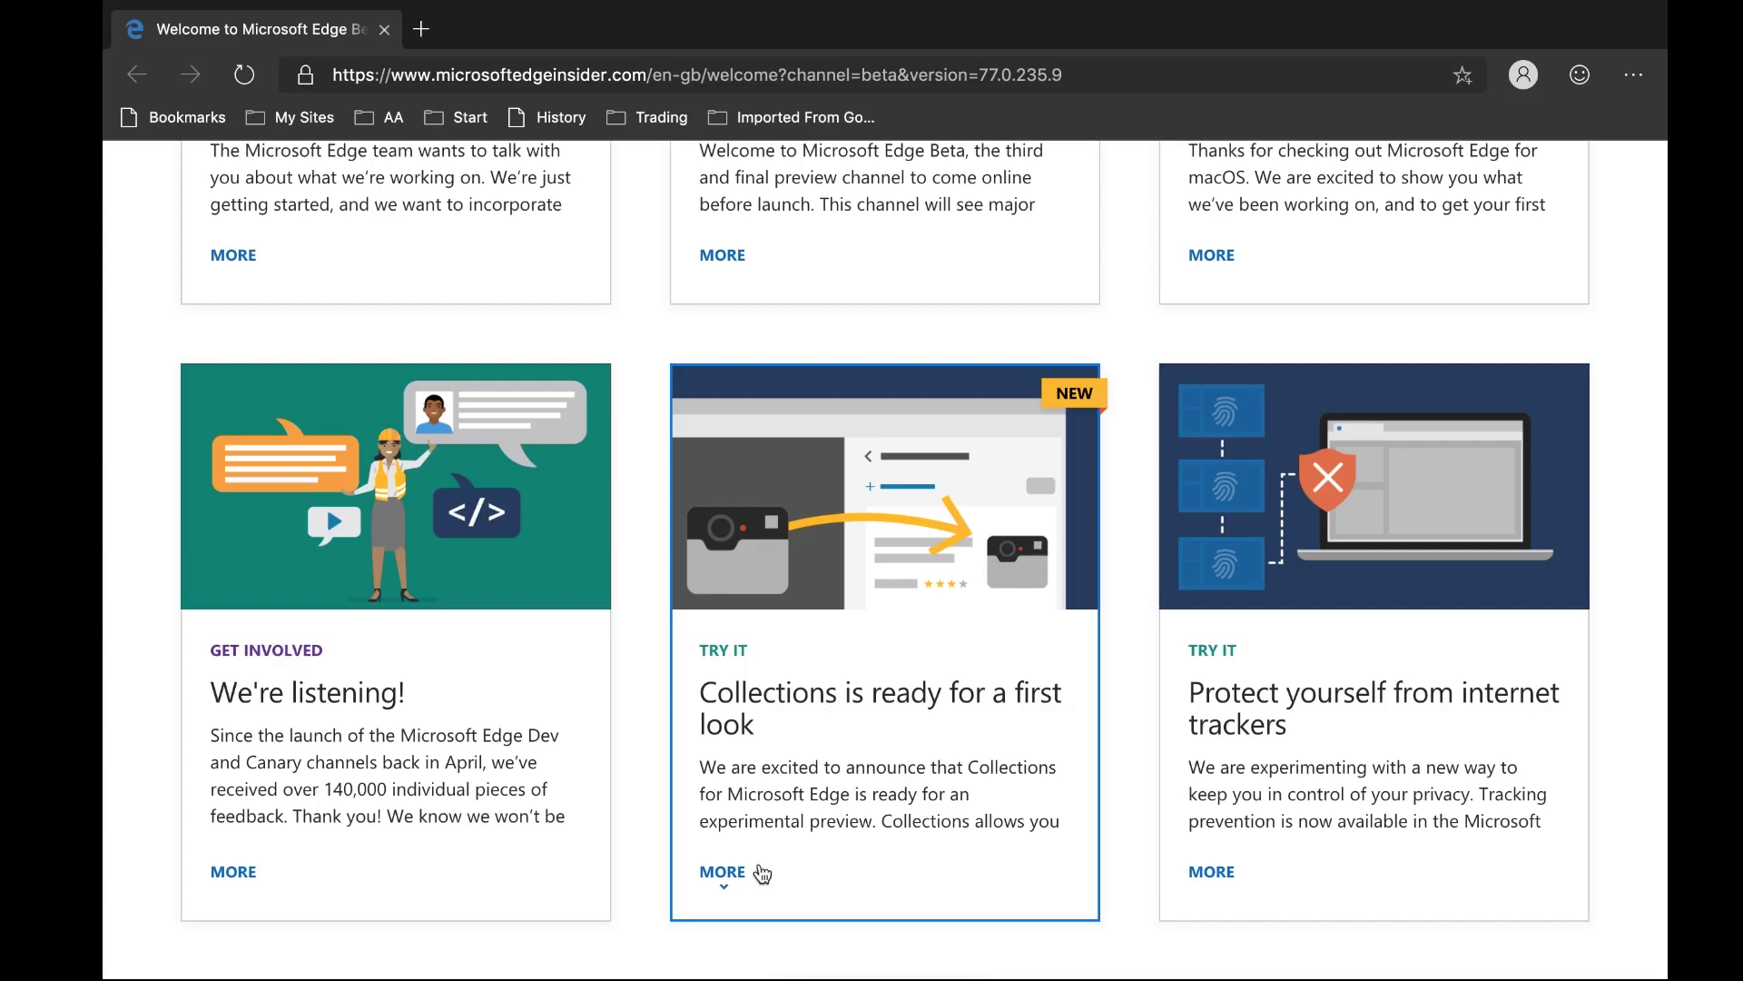
Expand and read the Collections tip card, then collapse it
{"action": "left_click", "coordinate": [723, 877]}
{"action": "scroll", "coordinate": [865, 717], "scroll_direction": "down", "scroll_amount": 4}
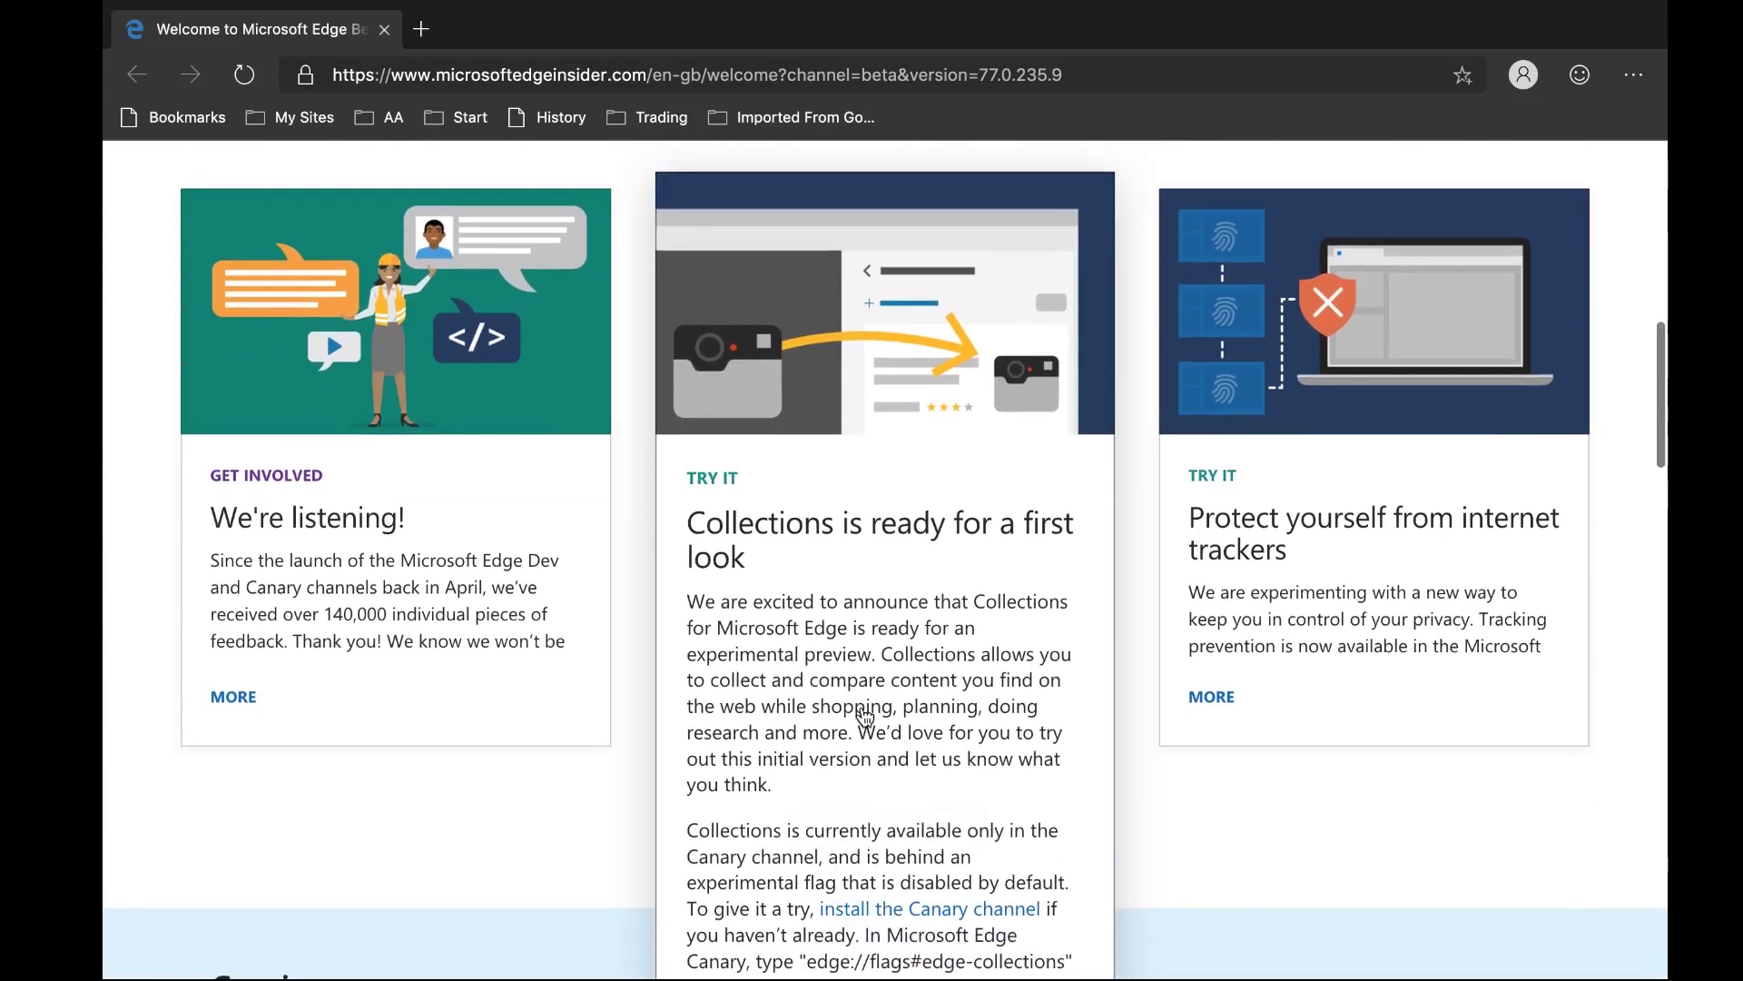
{"action": "scroll", "coordinate": [864, 717], "scroll_direction": "down", "scroll_amount": 1}
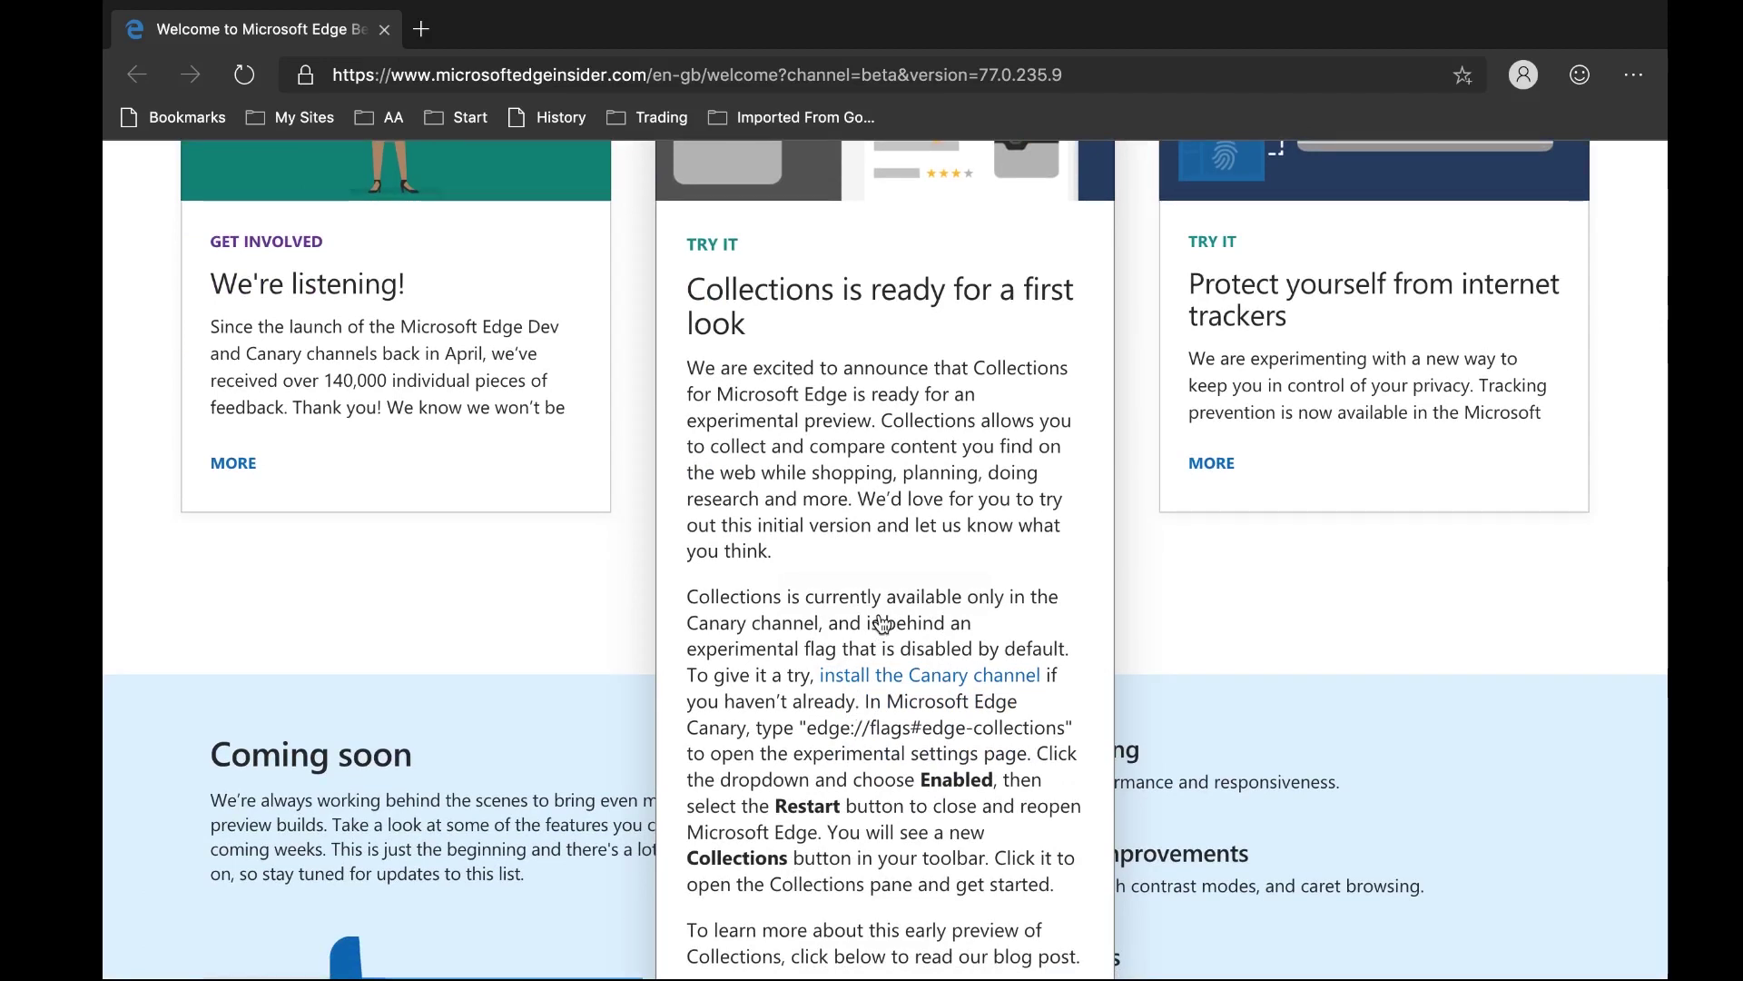
{"action": "scroll", "coordinate": [882, 623], "scroll_direction": "down", "scroll_amount": 3}
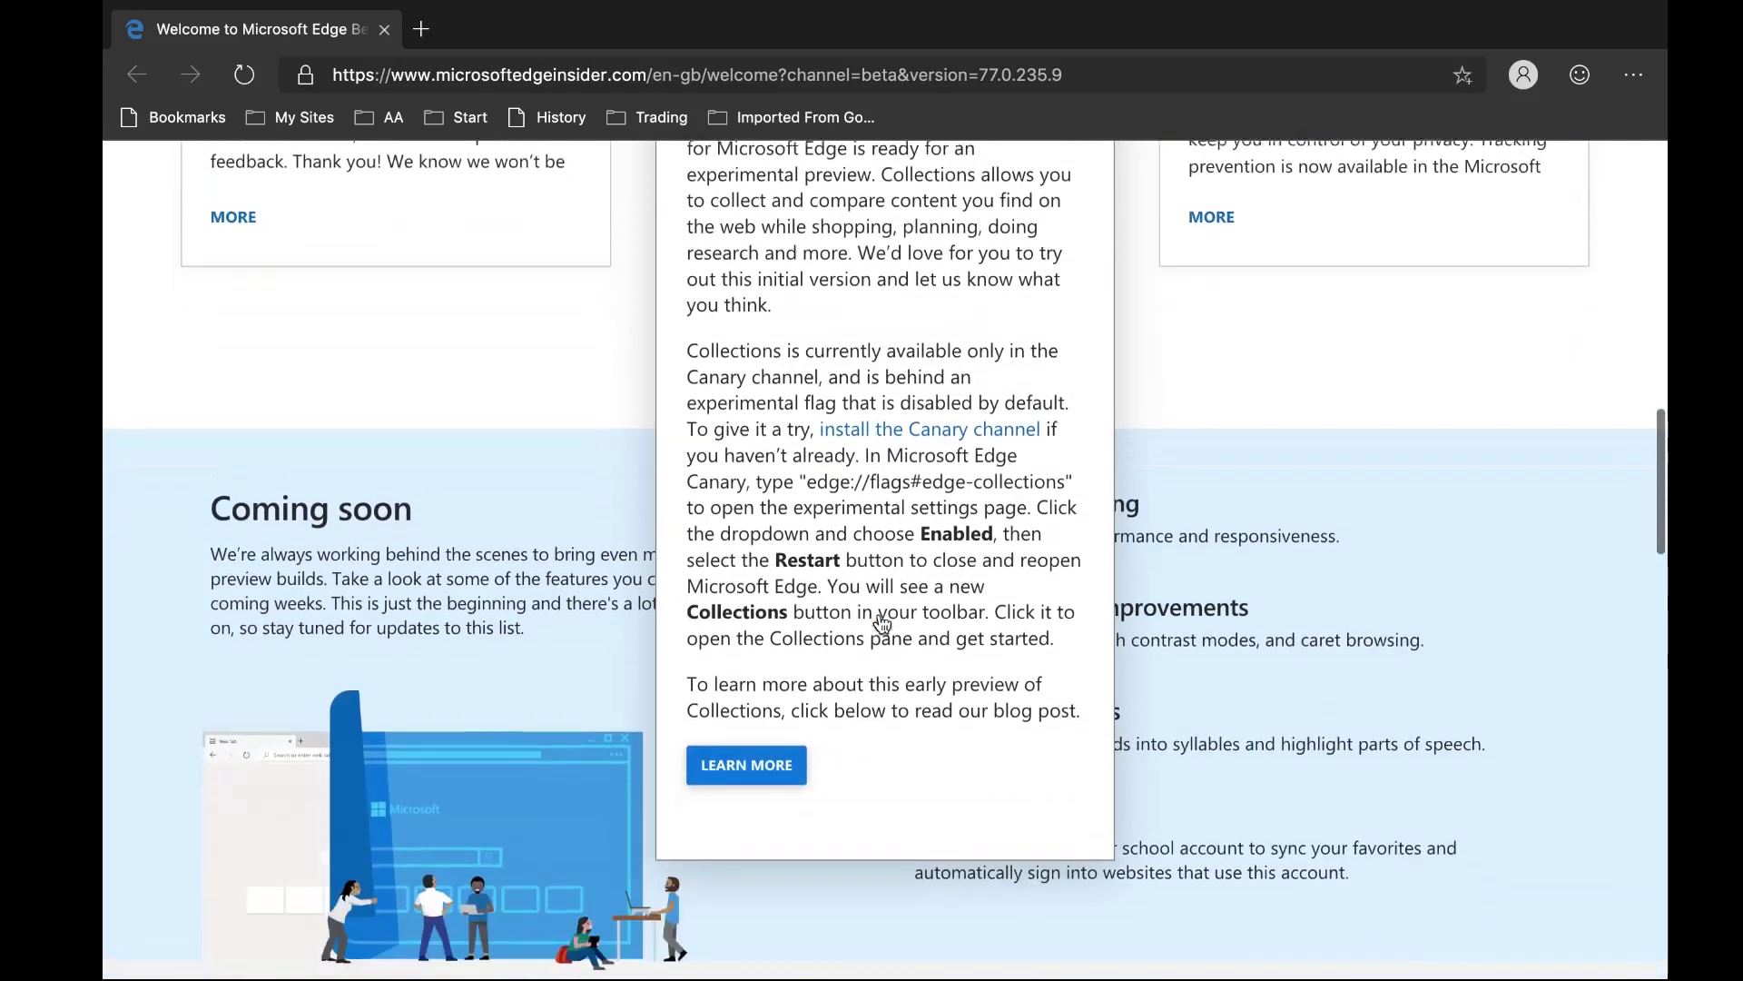
{"action": "left_click", "coordinate": [1306, 432]}
{"action": "scroll", "coordinate": [1306, 432], "scroll_direction": "up", "scroll_amount": 6}
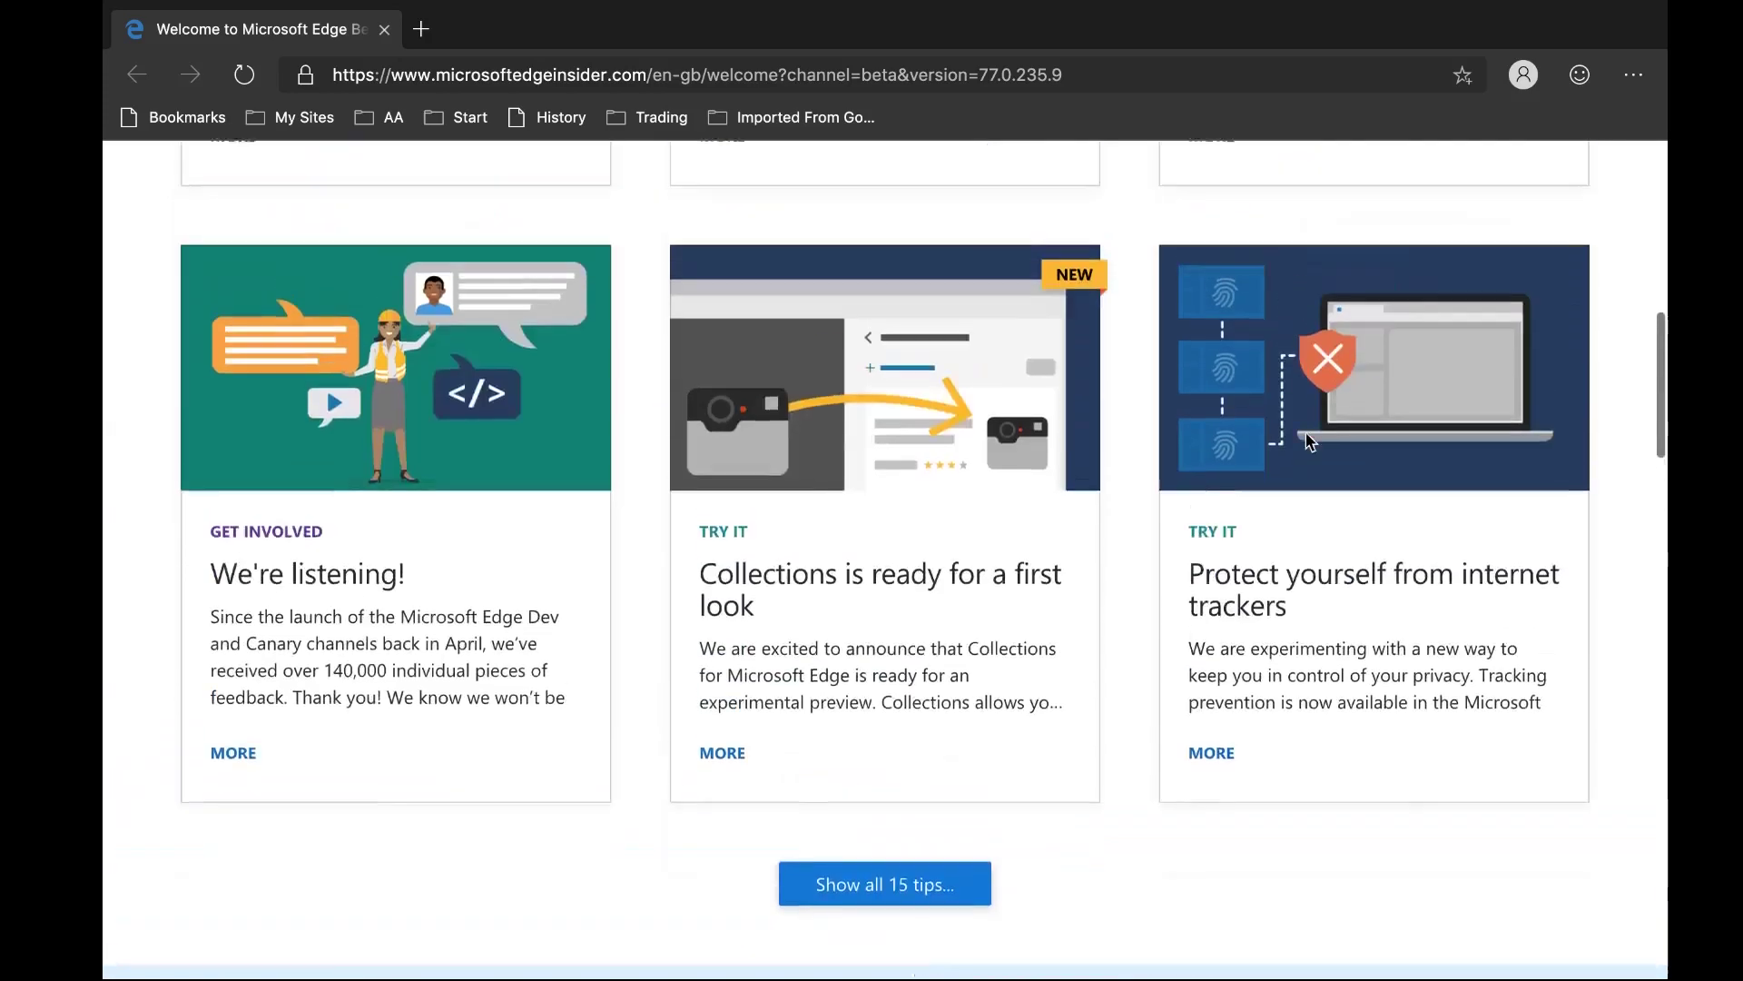
{"action": "scroll", "coordinate": [1308, 442], "scroll_direction": "down", "scroll_amount": 1}
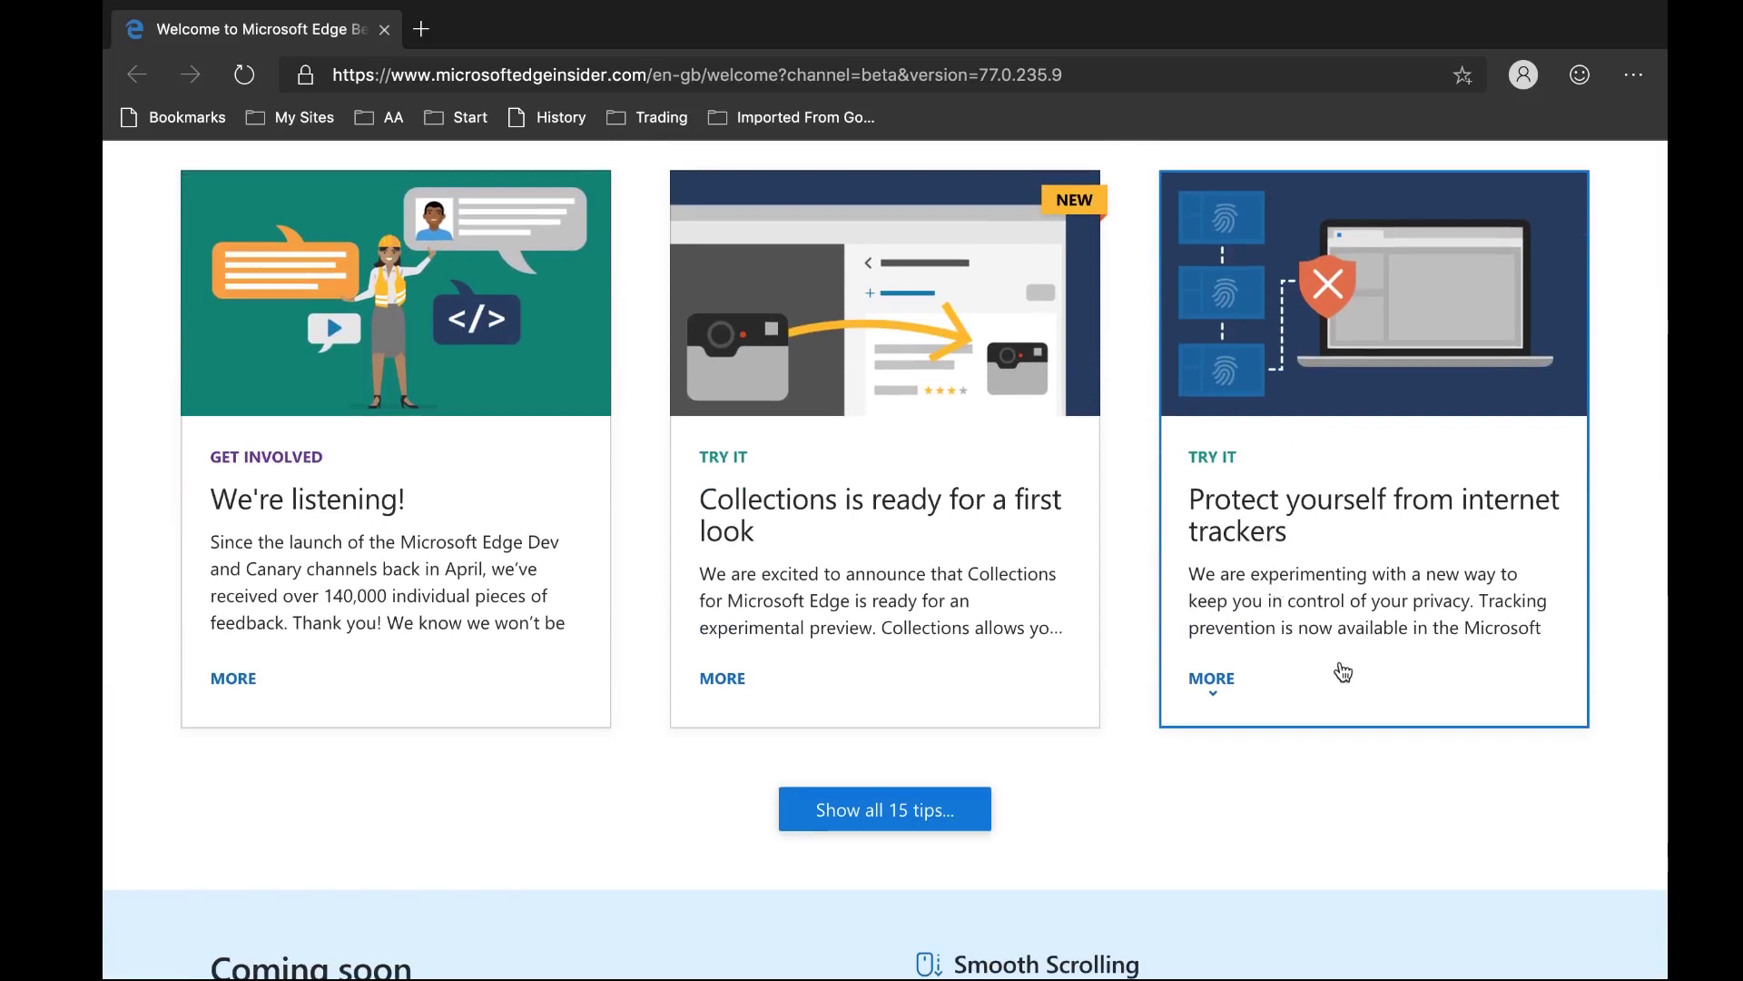
Expand the tracking prevention tip and read through it
{"action": "left_click", "coordinate": [1212, 678]}
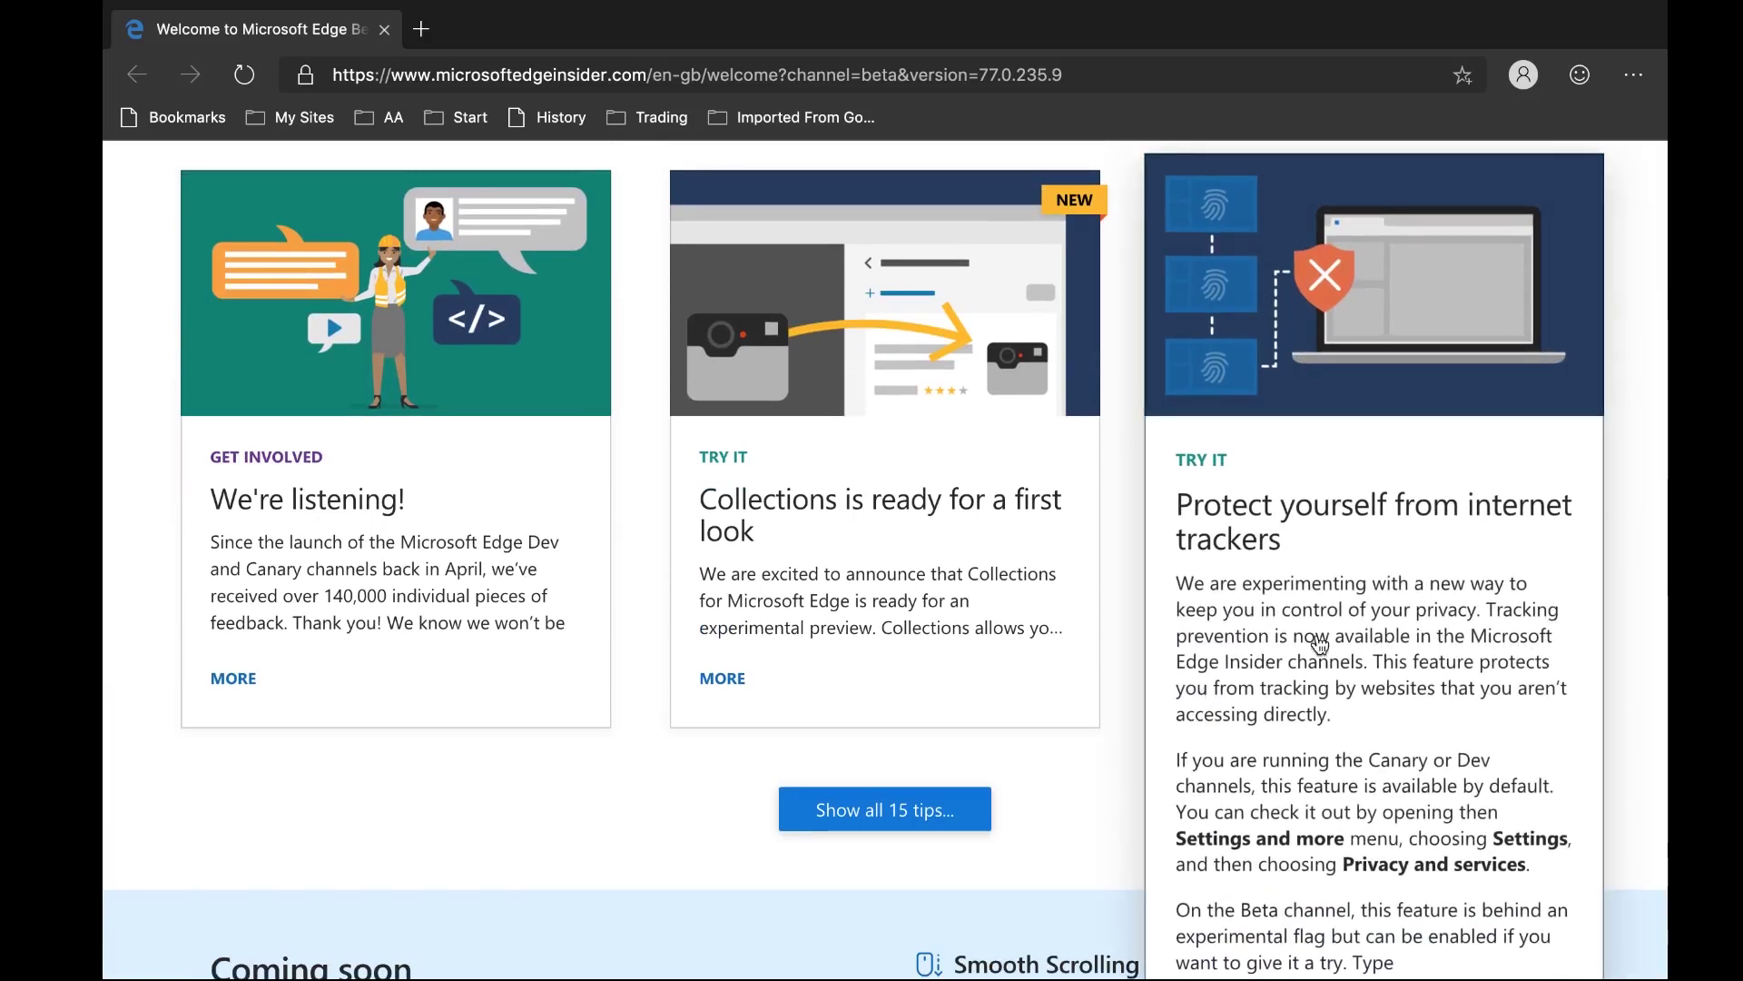
{"action": "scroll", "coordinate": [1313, 613], "scroll_direction": "down", "scroll_amount": 1}
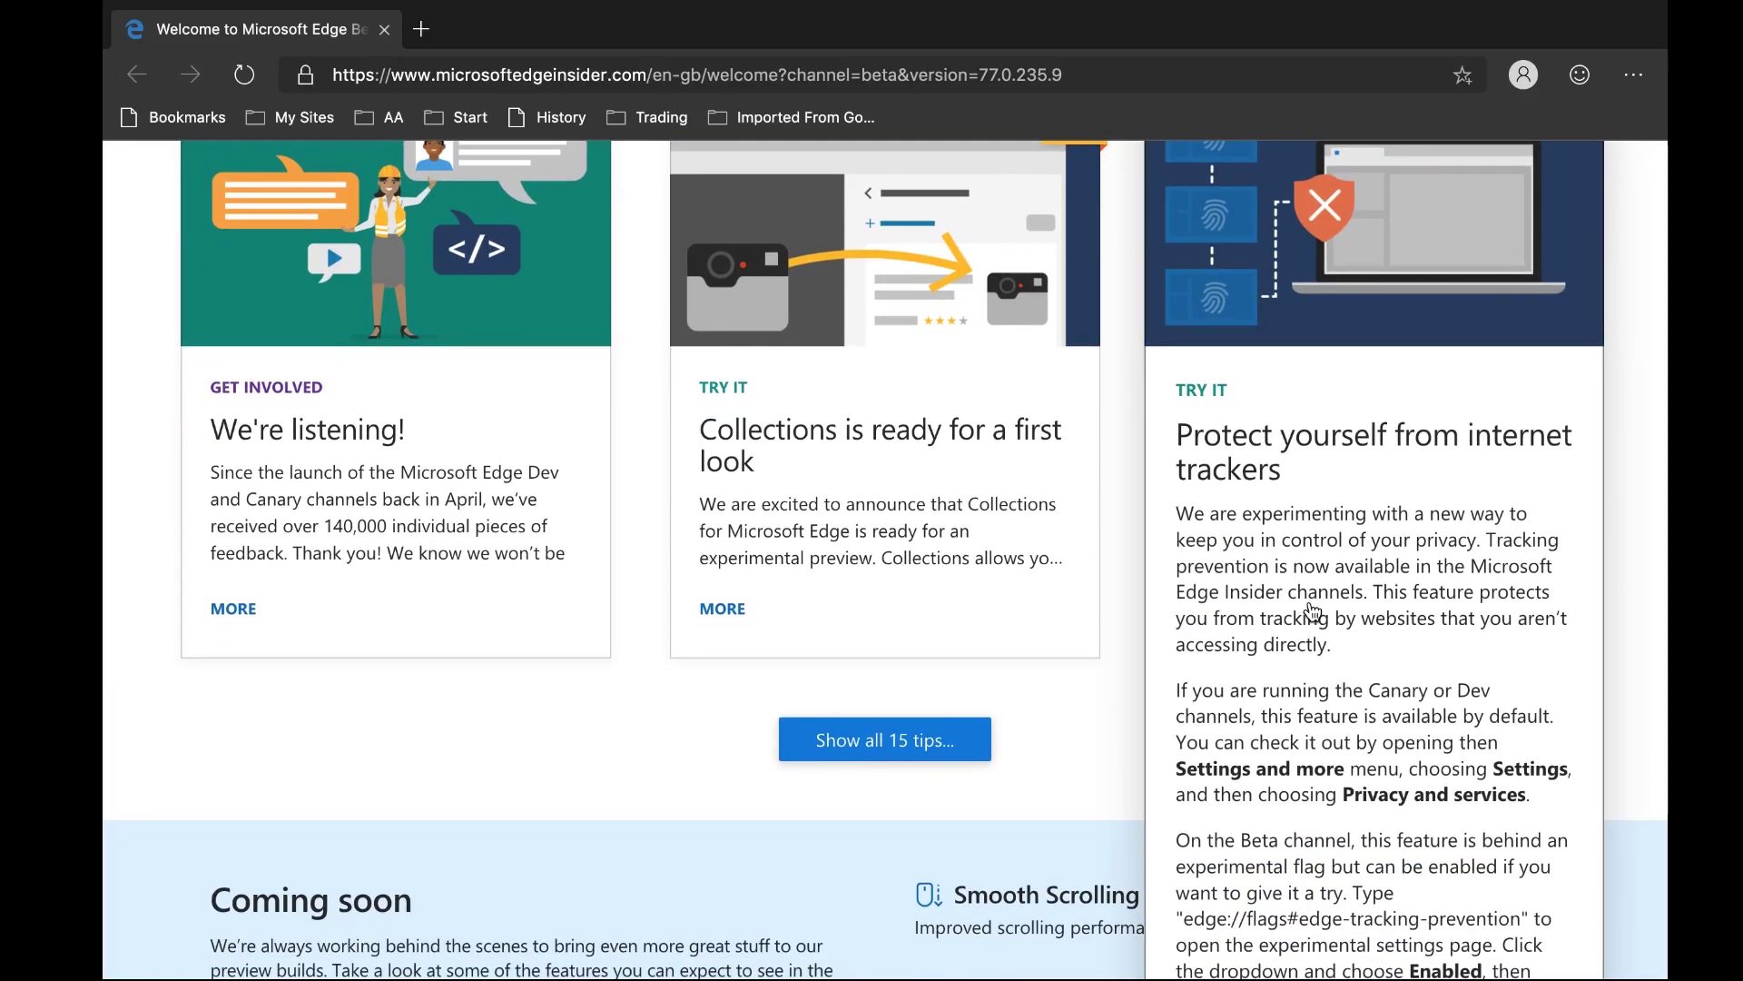
{"action": "scroll", "coordinate": [1314, 613], "scroll_direction": "down", "scroll_amount": 1}
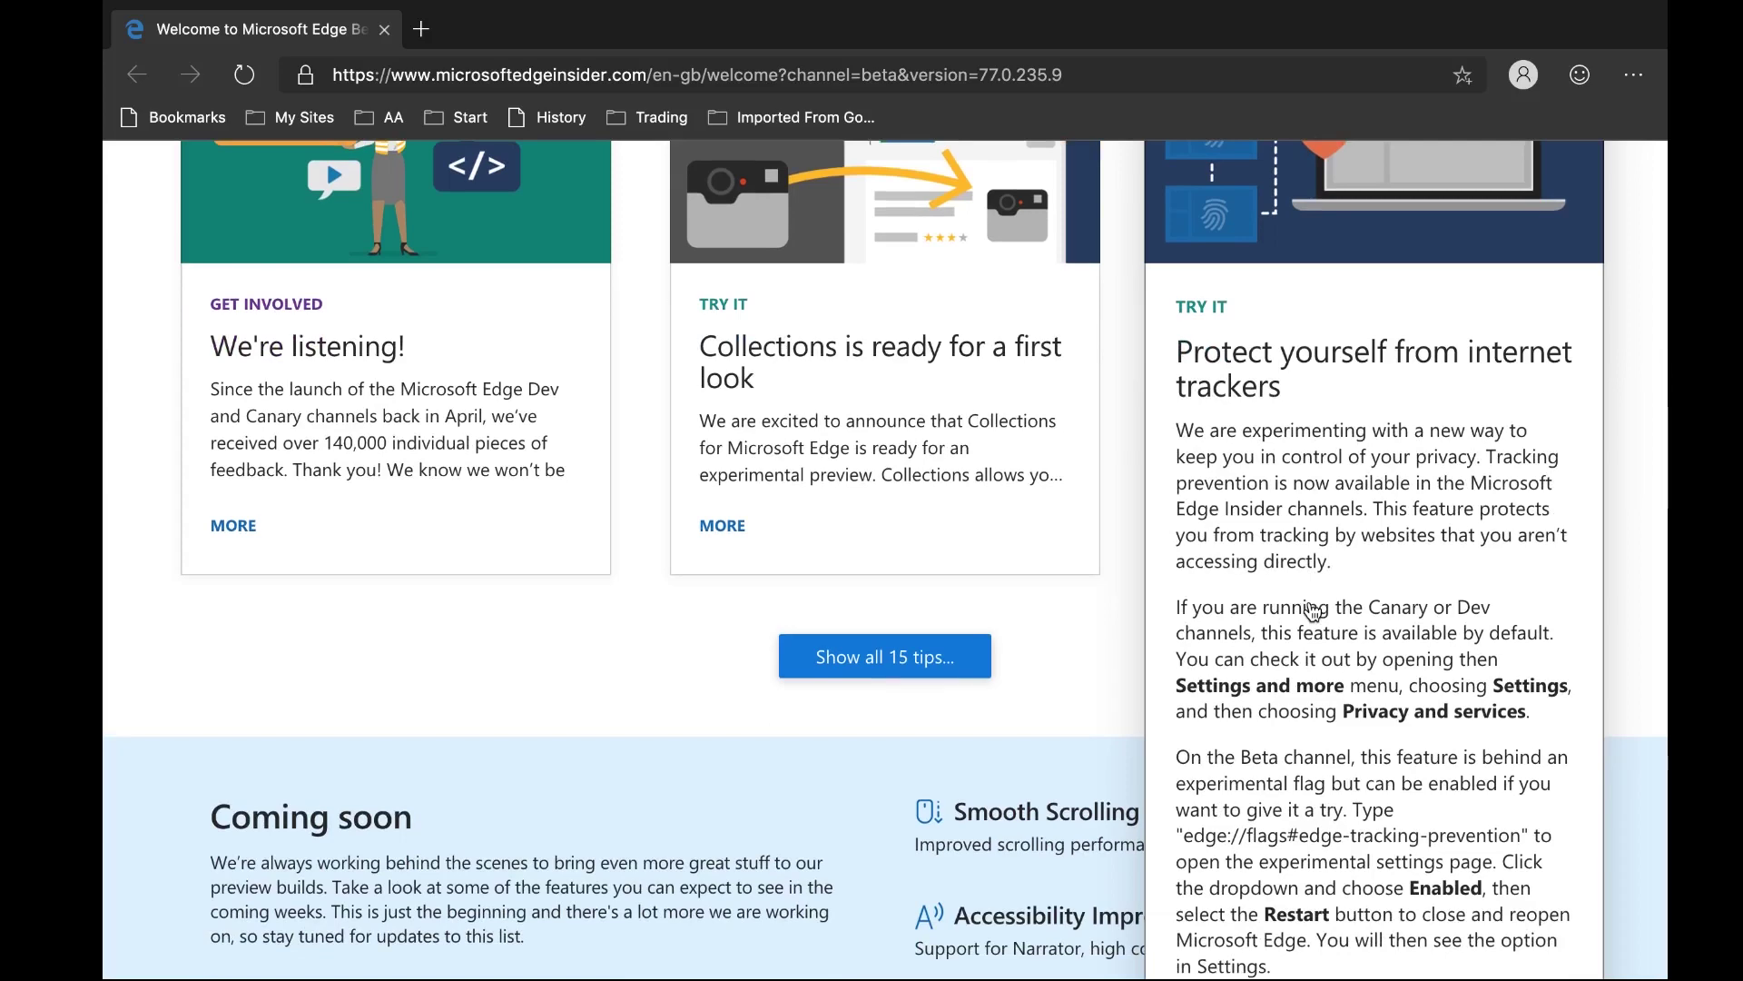
{"action": "scroll", "coordinate": [1313, 614], "scroll_direction": "down", "scroll_amount": 1}
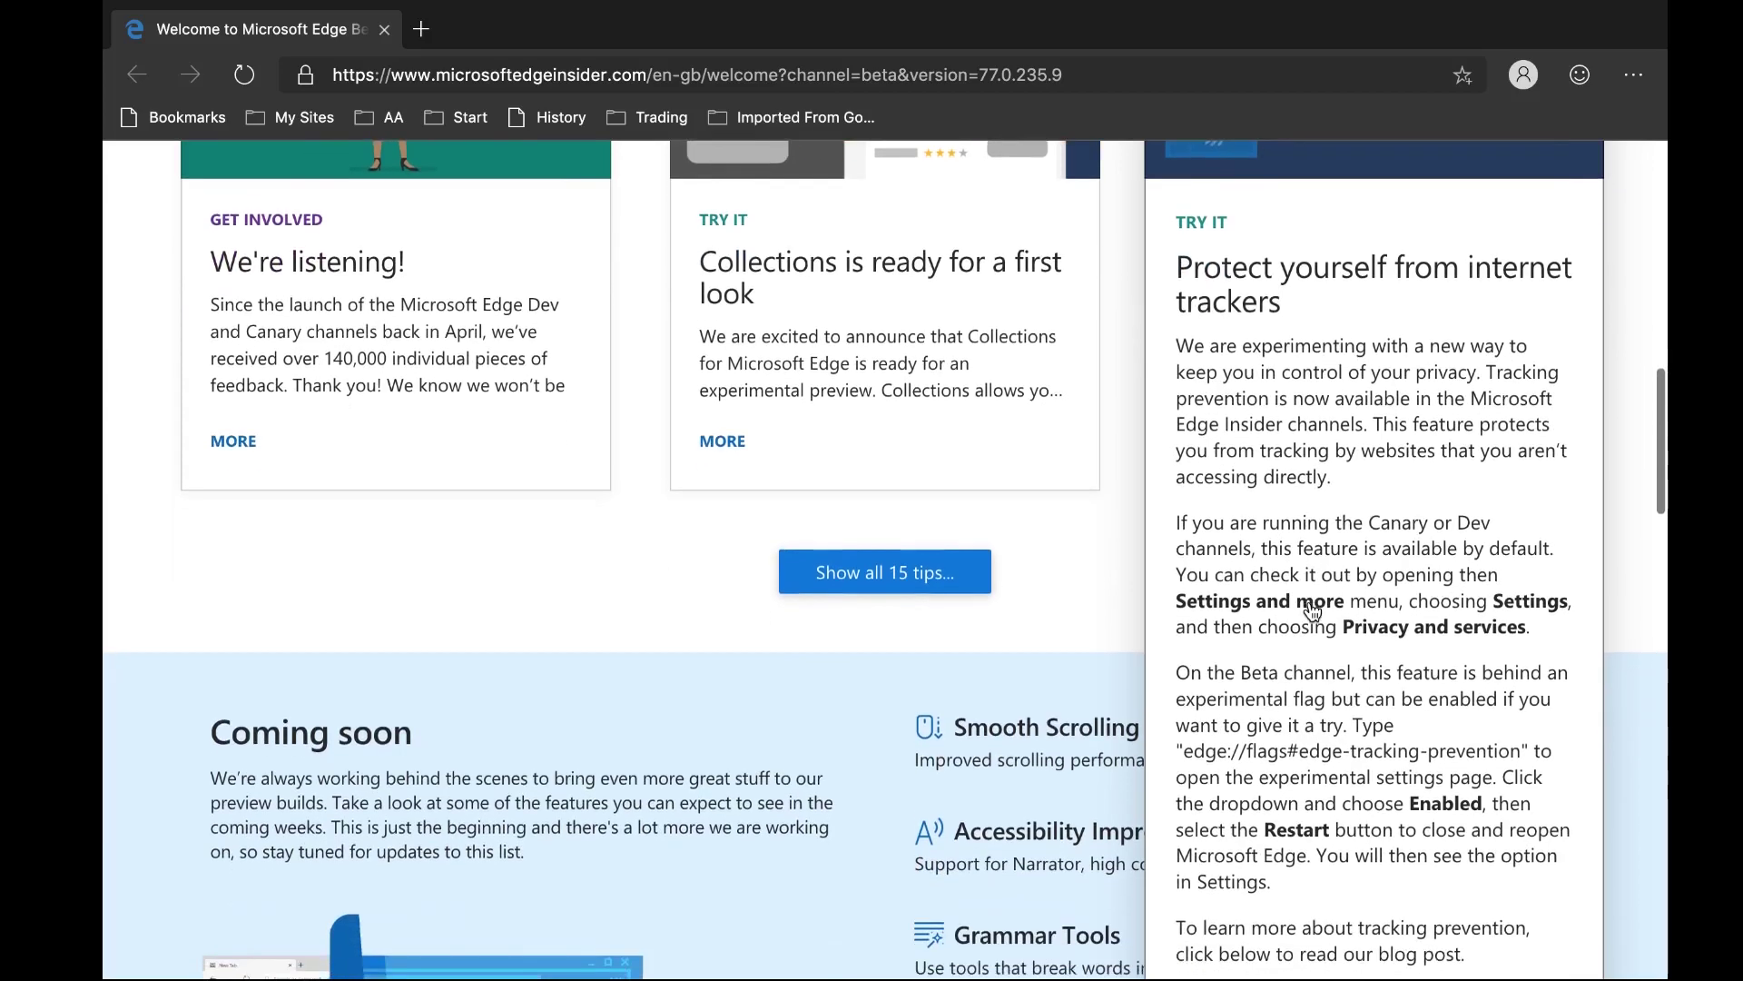
Show all 15 tips on the welcome page and scroll down the list
{"action": "left_click", "coordinate": [922, 579]}
{"action": "scroll", "coordinate": [923, 579], "scroll_direction": "down", "scroll_amount": 3}
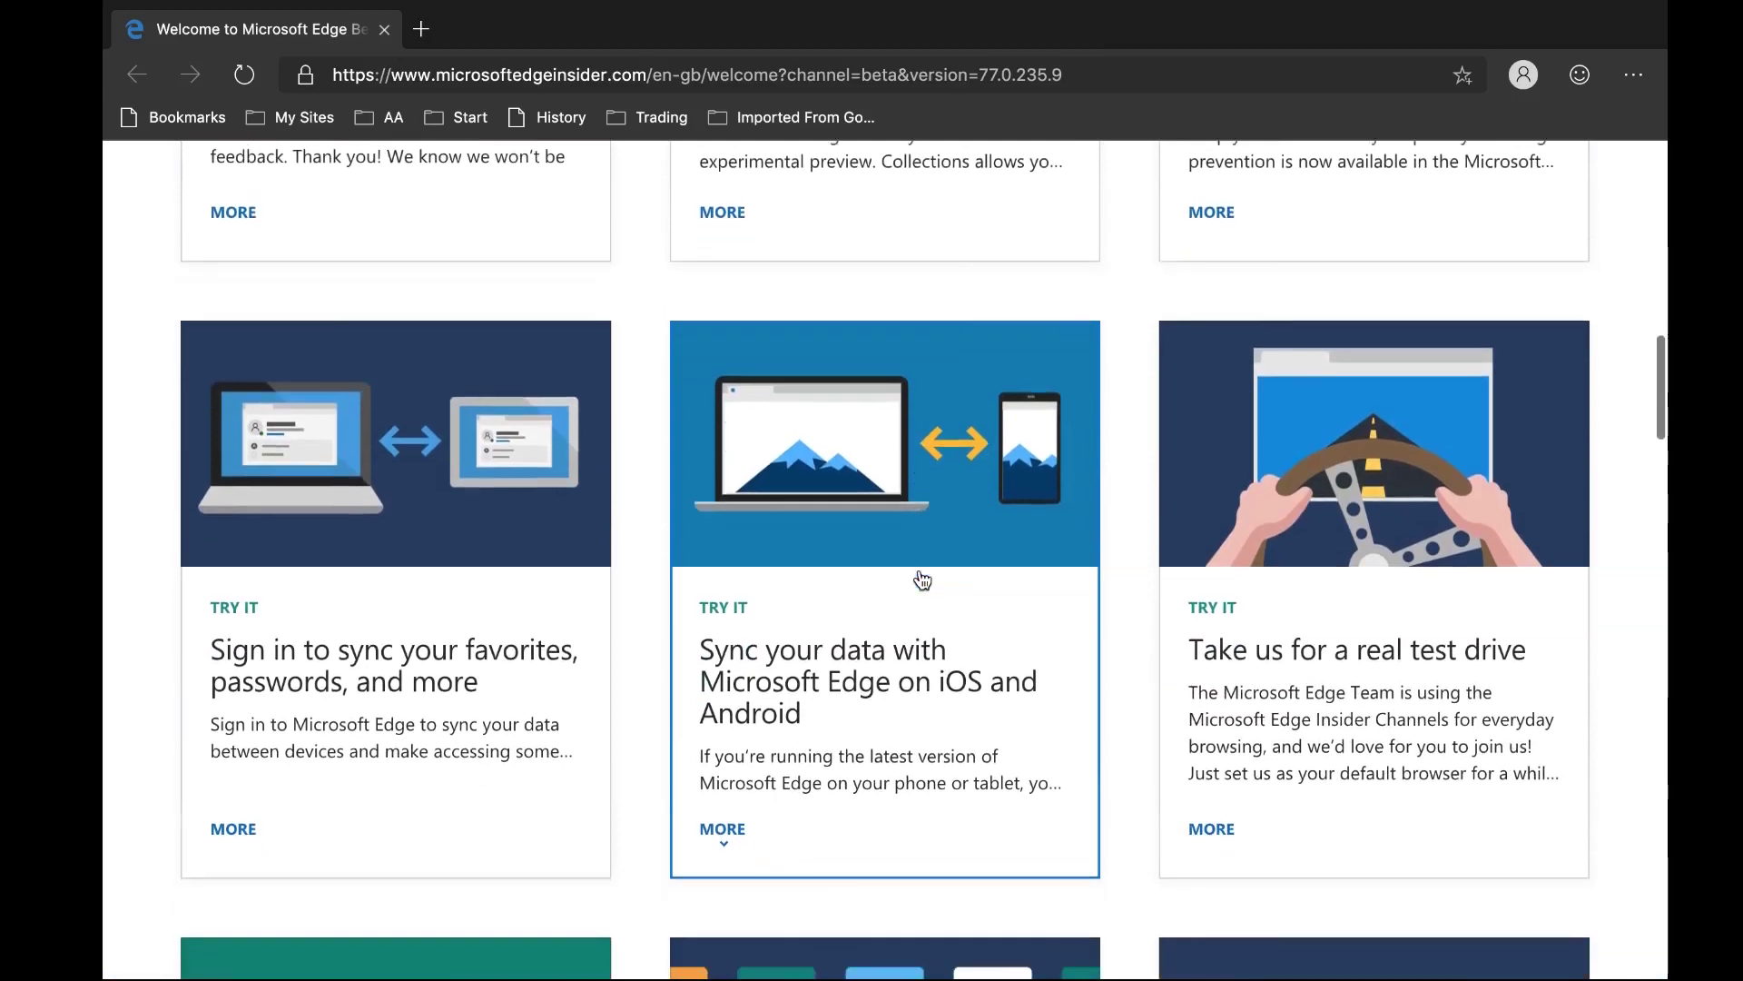
{"action": "scroll", "coordinate": [922, 579], "scroll_direction": "down", "scroll_amount": 2}
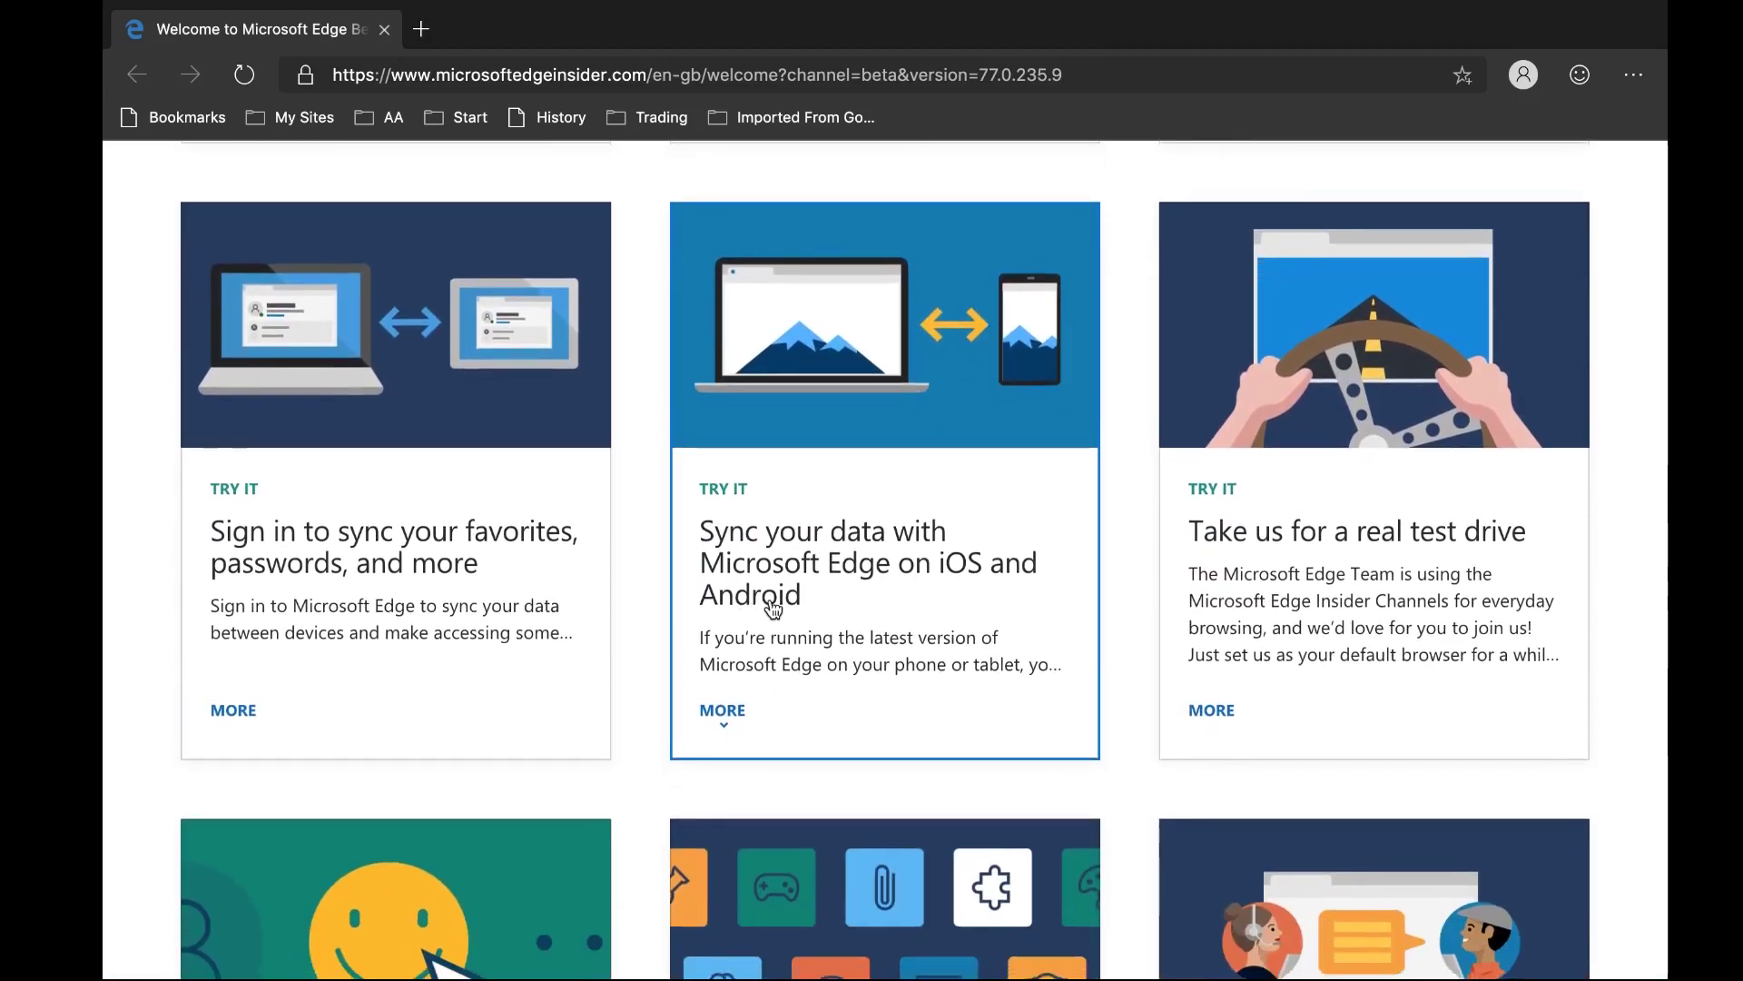
{"action": "scroll", "coordinate": [989, 586], "scroll_direction": "down", "scroll_amount": 3}
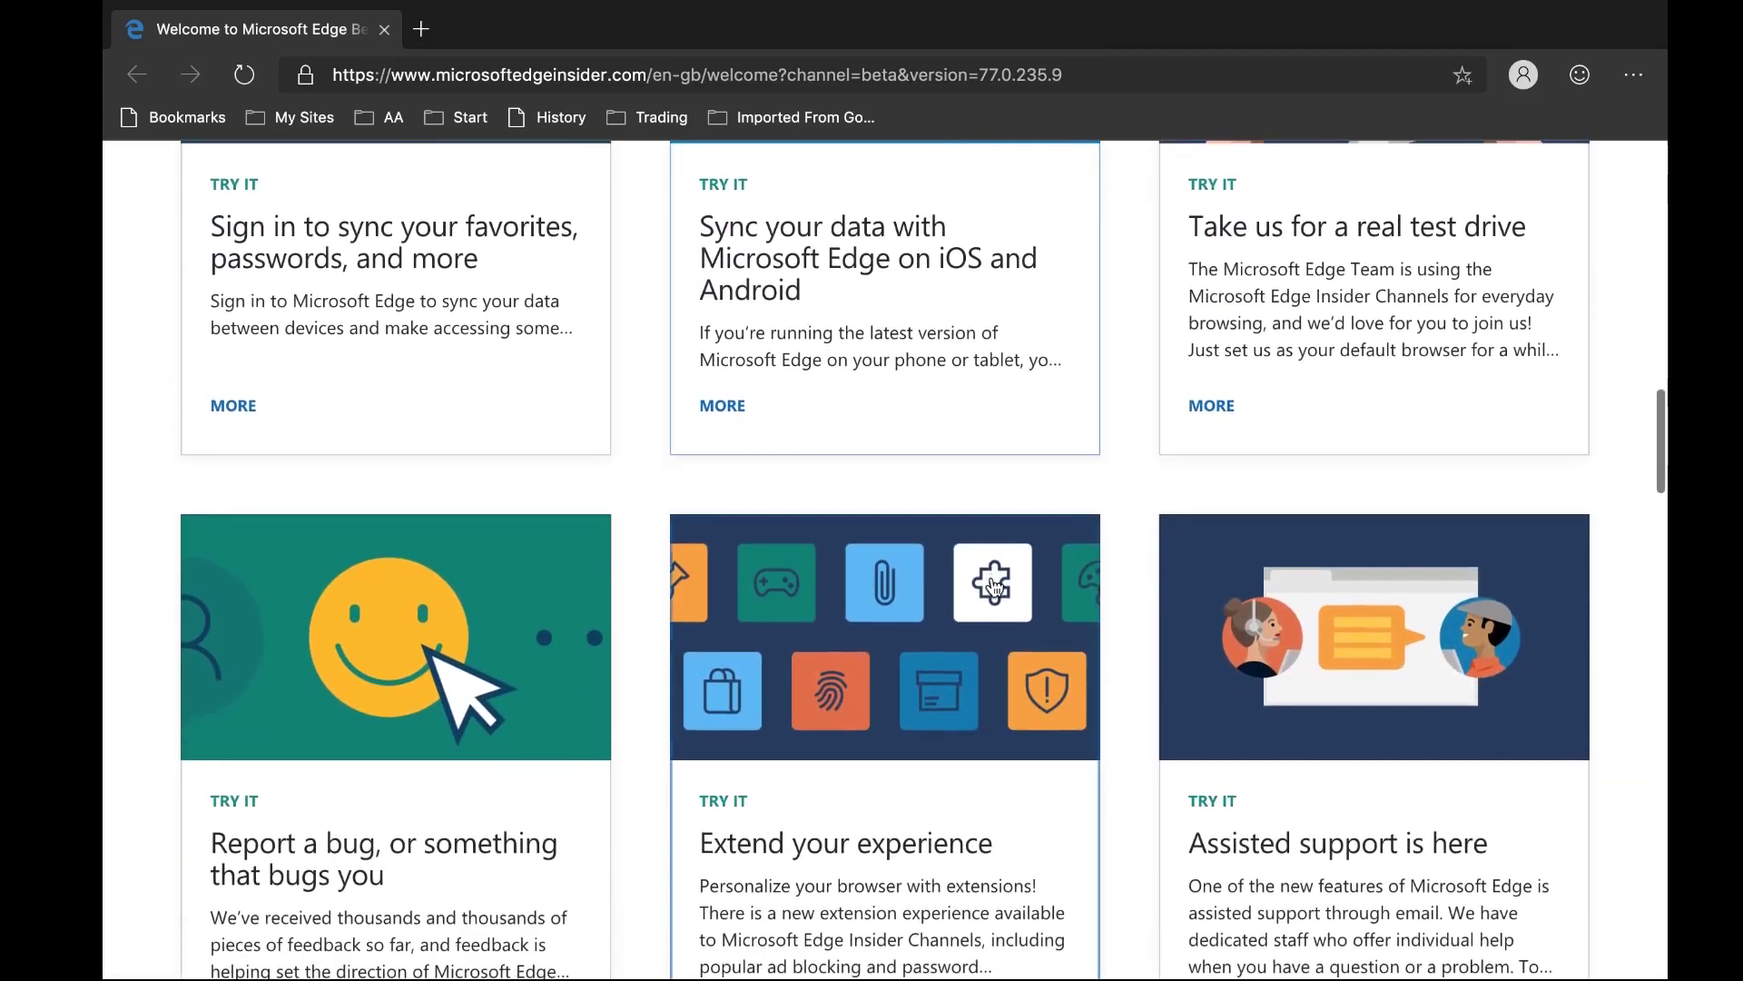
{"action": "scroll", "coordinate": [994, 586], "scroll_direction": "down", "scroll_amount": 1}
{"action": "scroll", "coordinate": [994, 586], "scroll_direction": "down", "scroll_amount": 1}
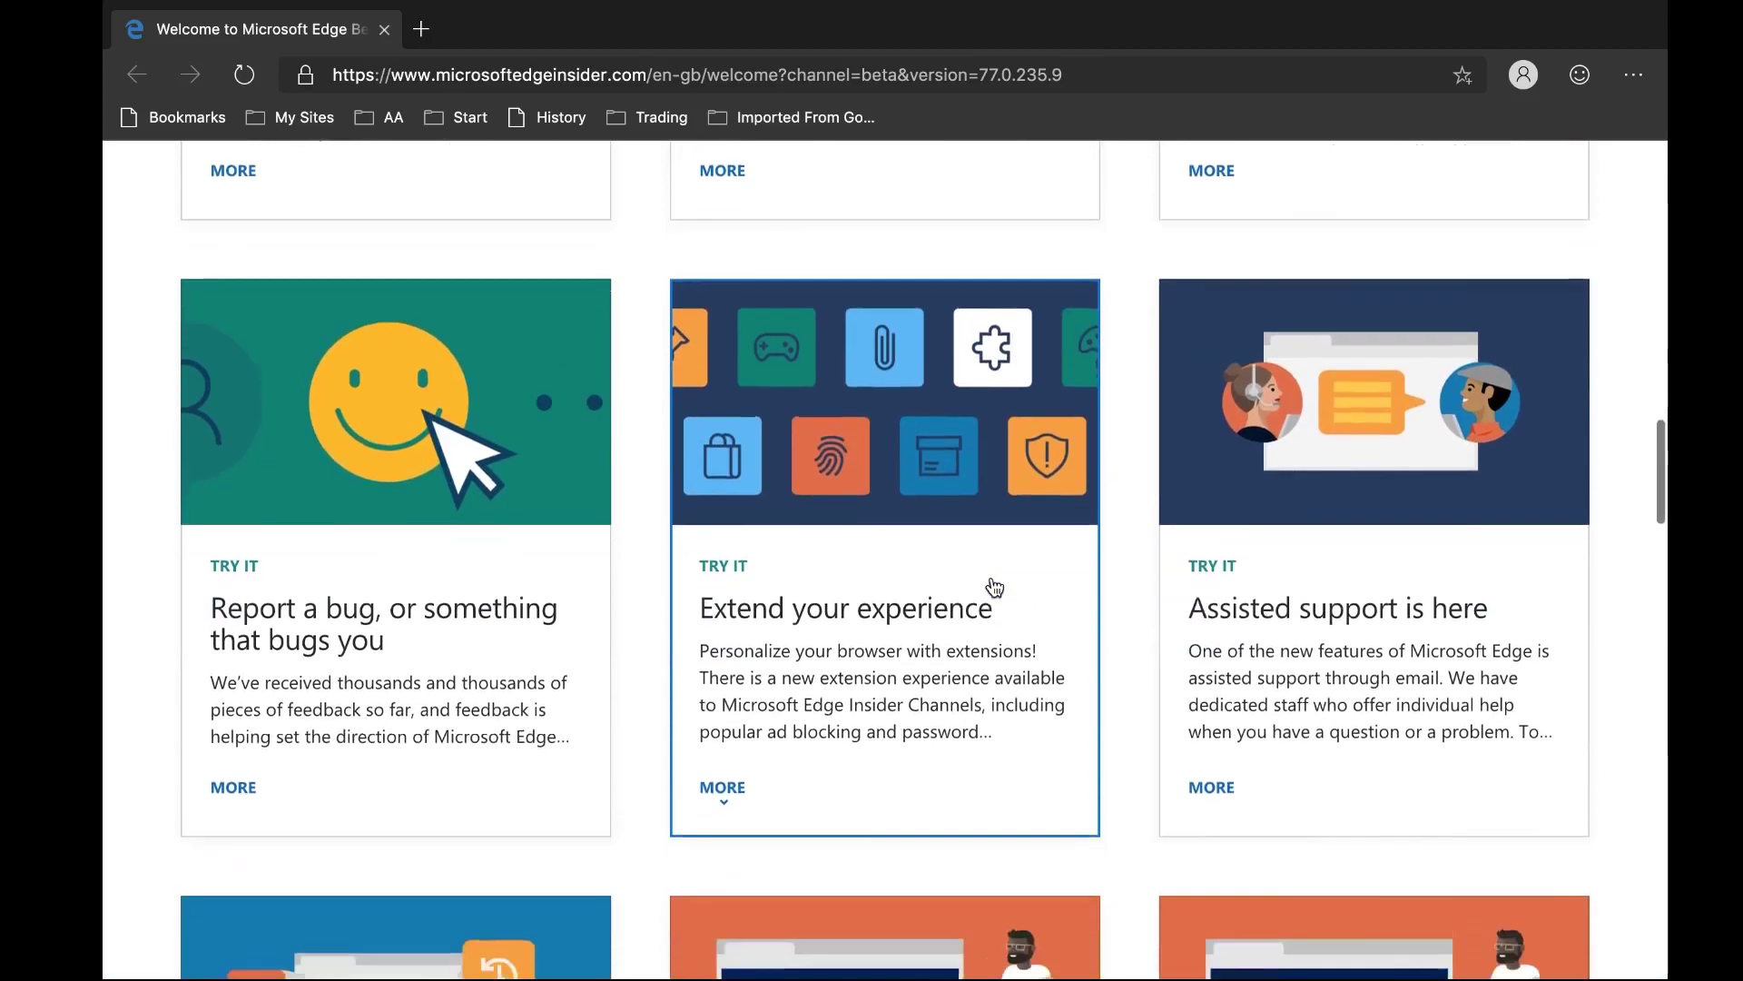
{"action": "scroll", "coordinate": [994, 585], "scroll_direction": "down", "scroll_amount": 2}
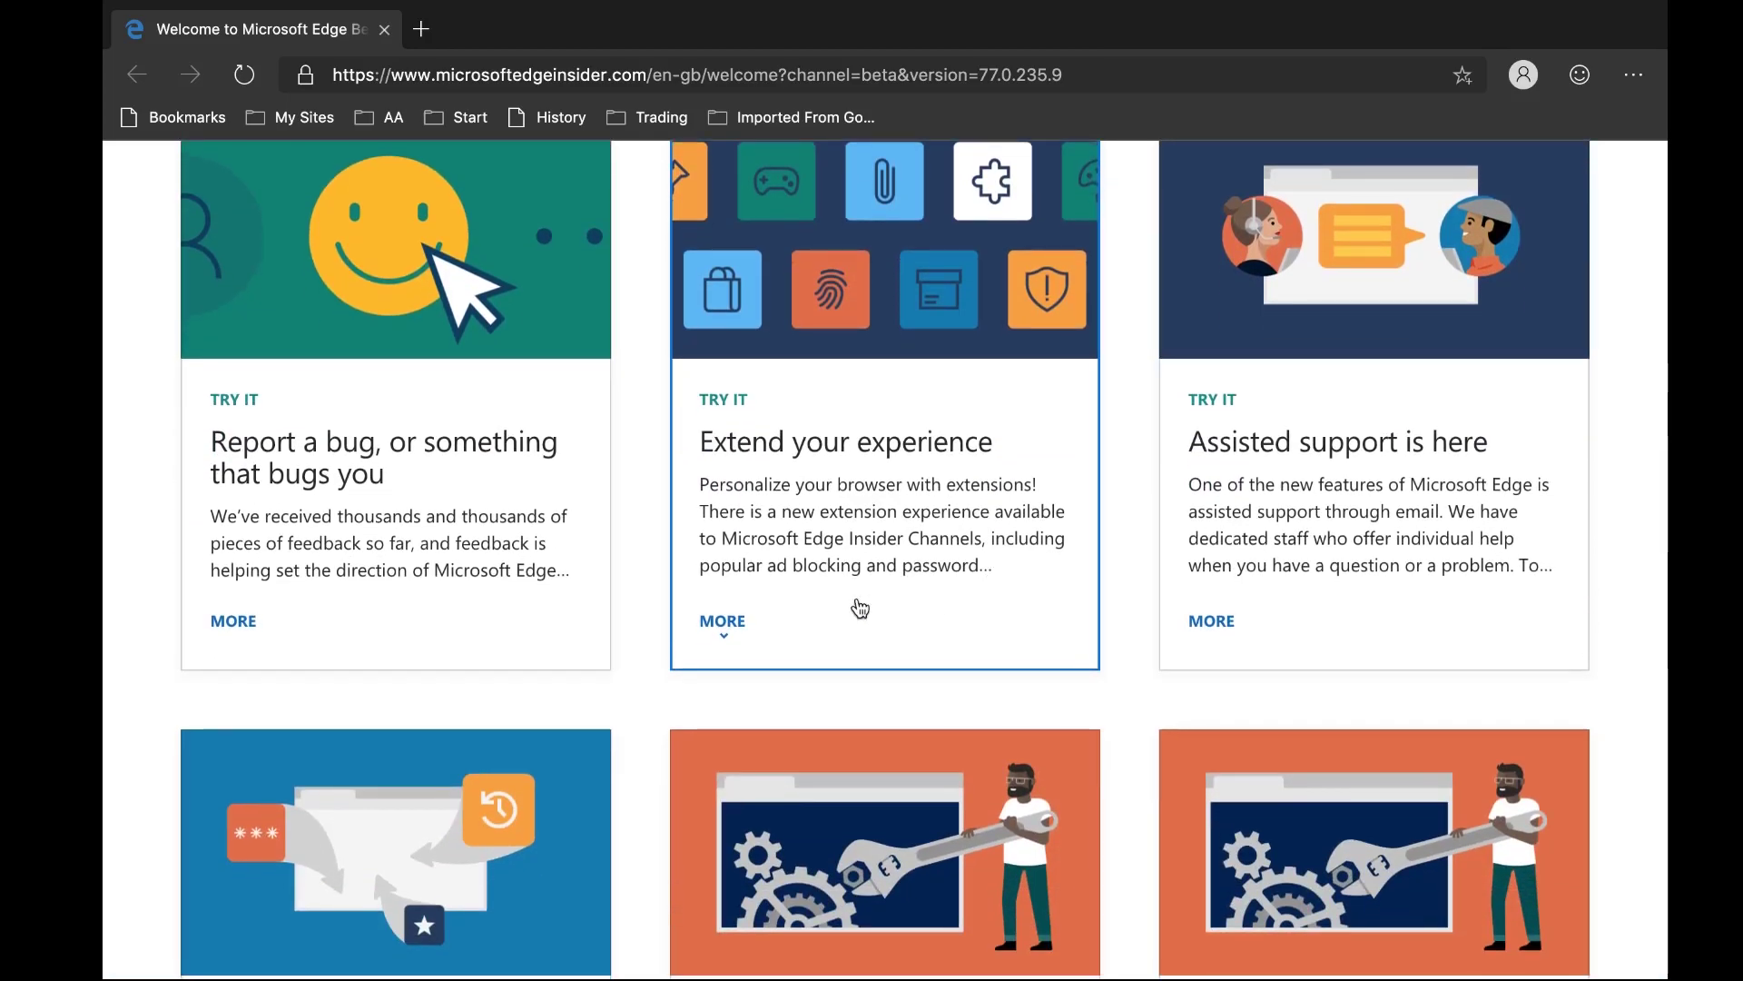
Expand 'Extend your experience' and open the extensions catalogue via Browse Extensions
{"action": "left_click", "coordinate": [736, 626]}
{"action": "scroll", "coordinate": [943, 534], "scroll_direction": "down", "scroll_amount": 1}
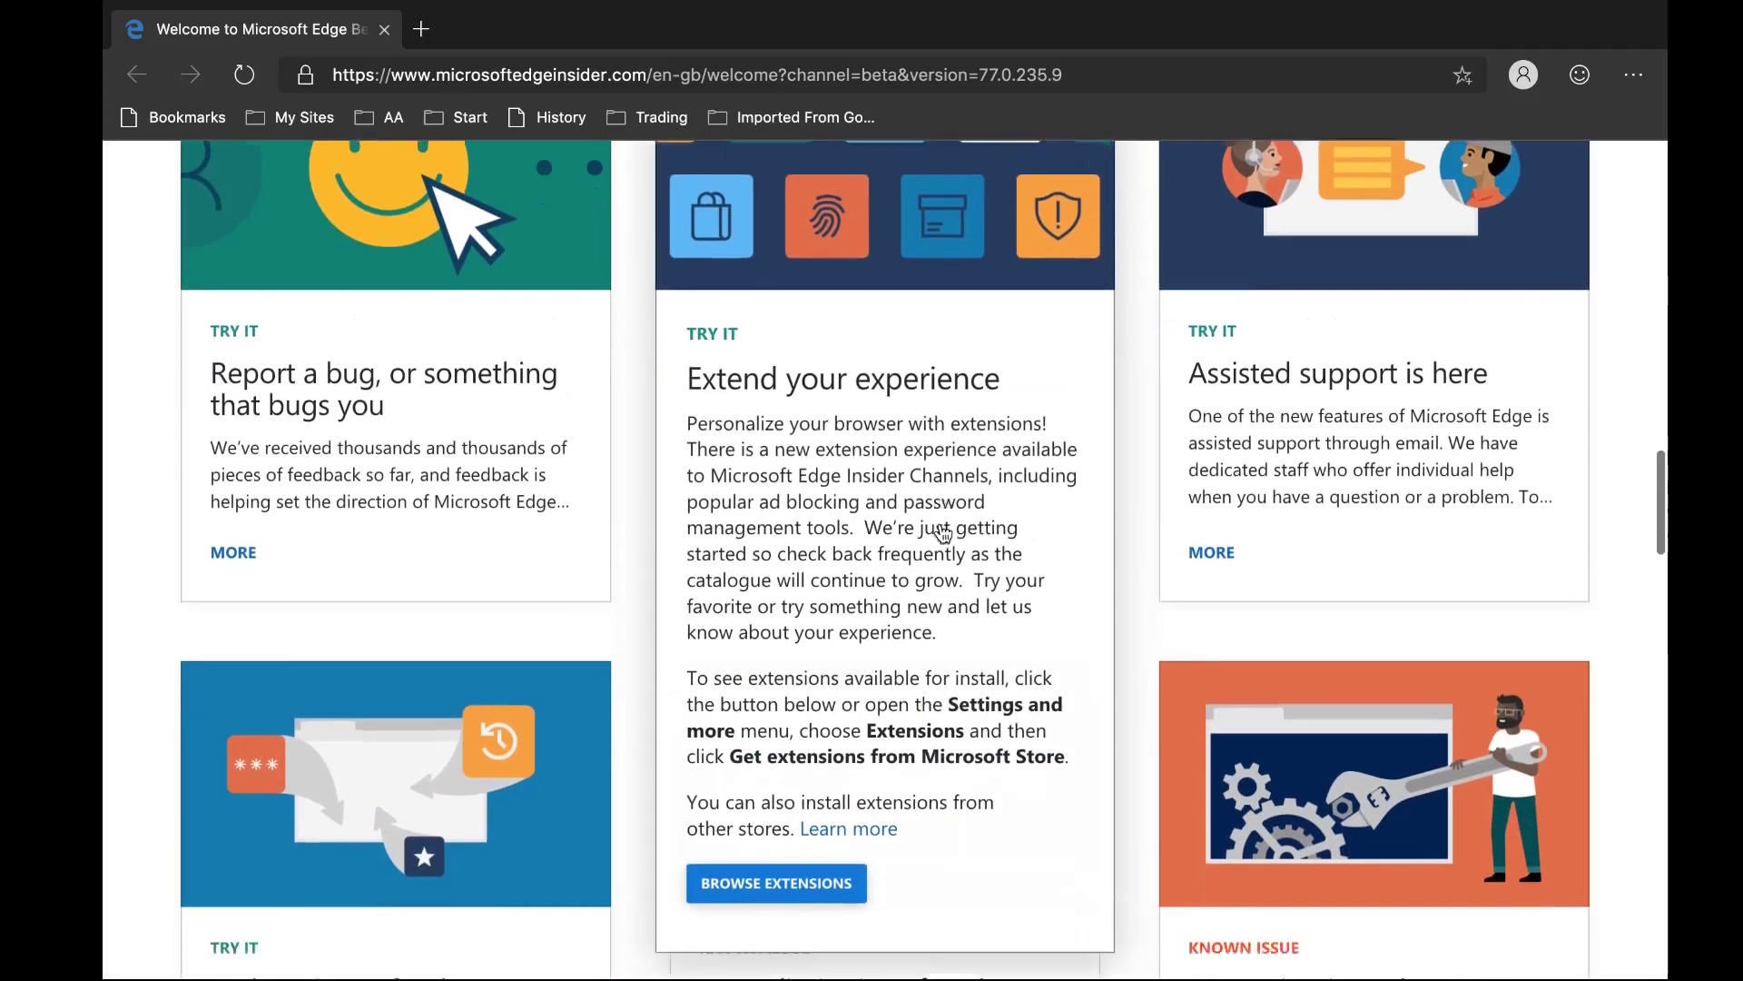
{"action": "scroll", "coordinate": [943, 534], "scroll_direction": "down", "scroll_amount": 1}
{"action": "scroll", "coordinate": [880, 534], "scroll_direction": "down", "scroll_amount": 2}
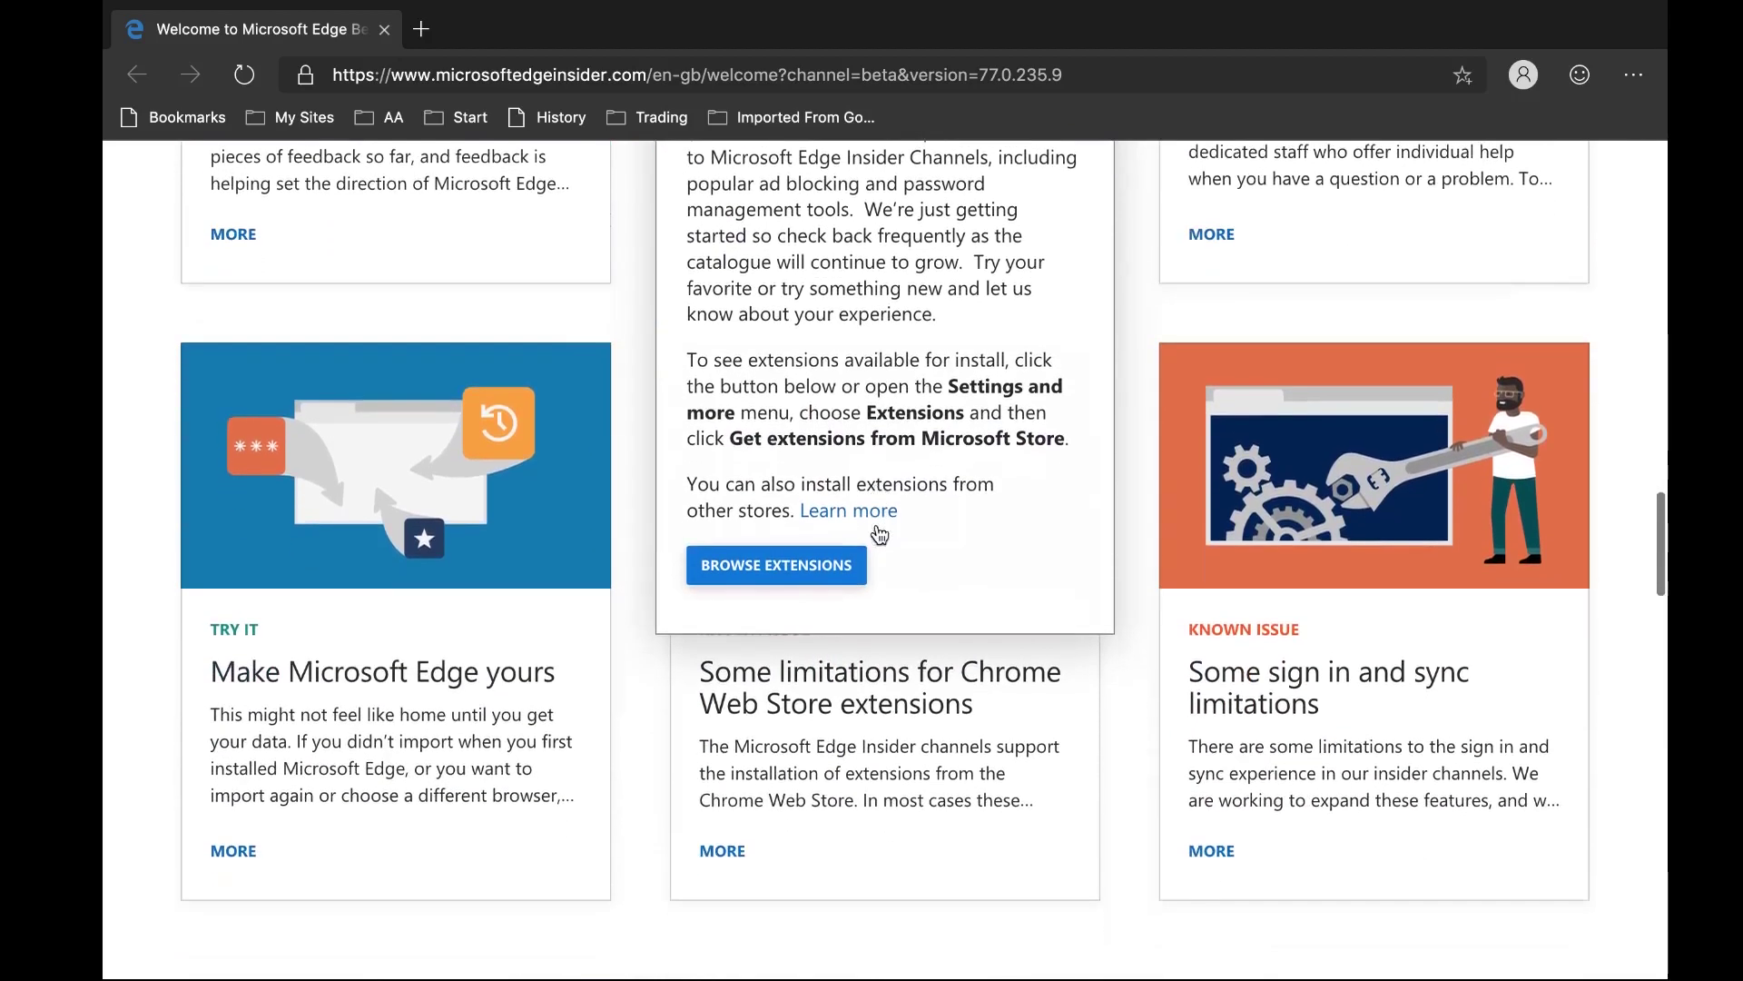
{"action": "left_click", "coordinate": [821, 561]}
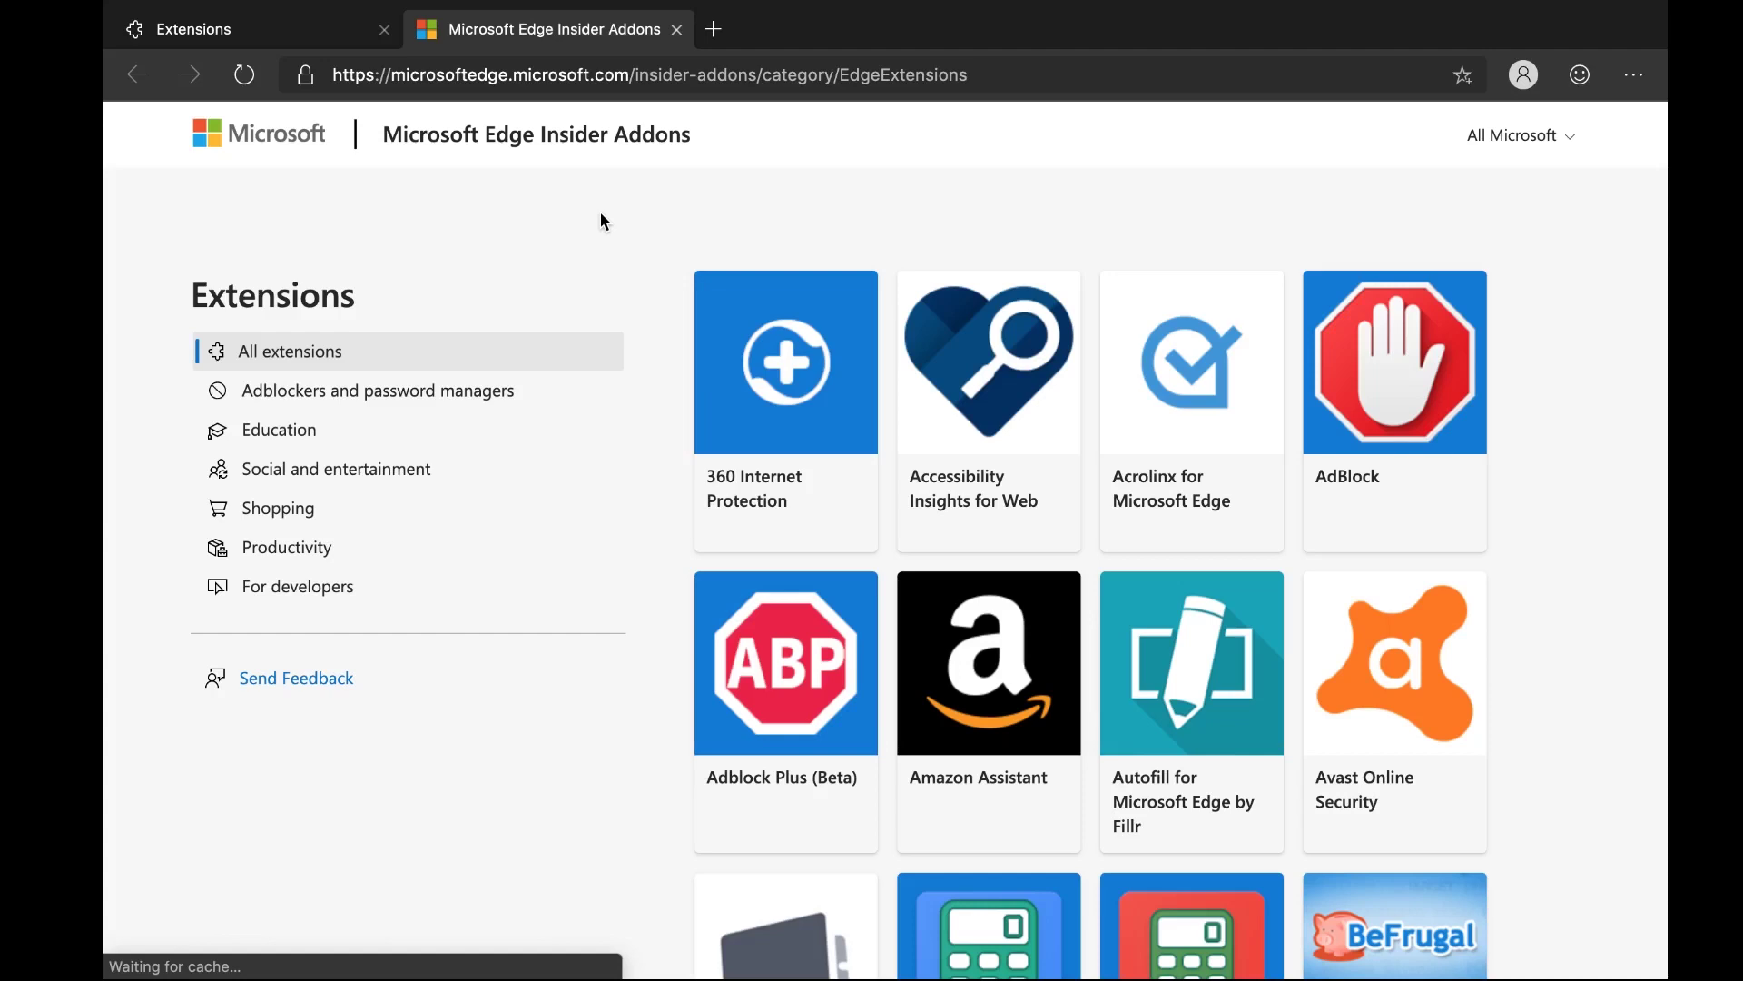
Find the Basic Arithmetic Calculator in the Insider Addons catalogue and choose Get on its page
{"action": "scroll", "coordinate": [1130, 385], "scroll_direction": "down", "scroll_amount": 2}
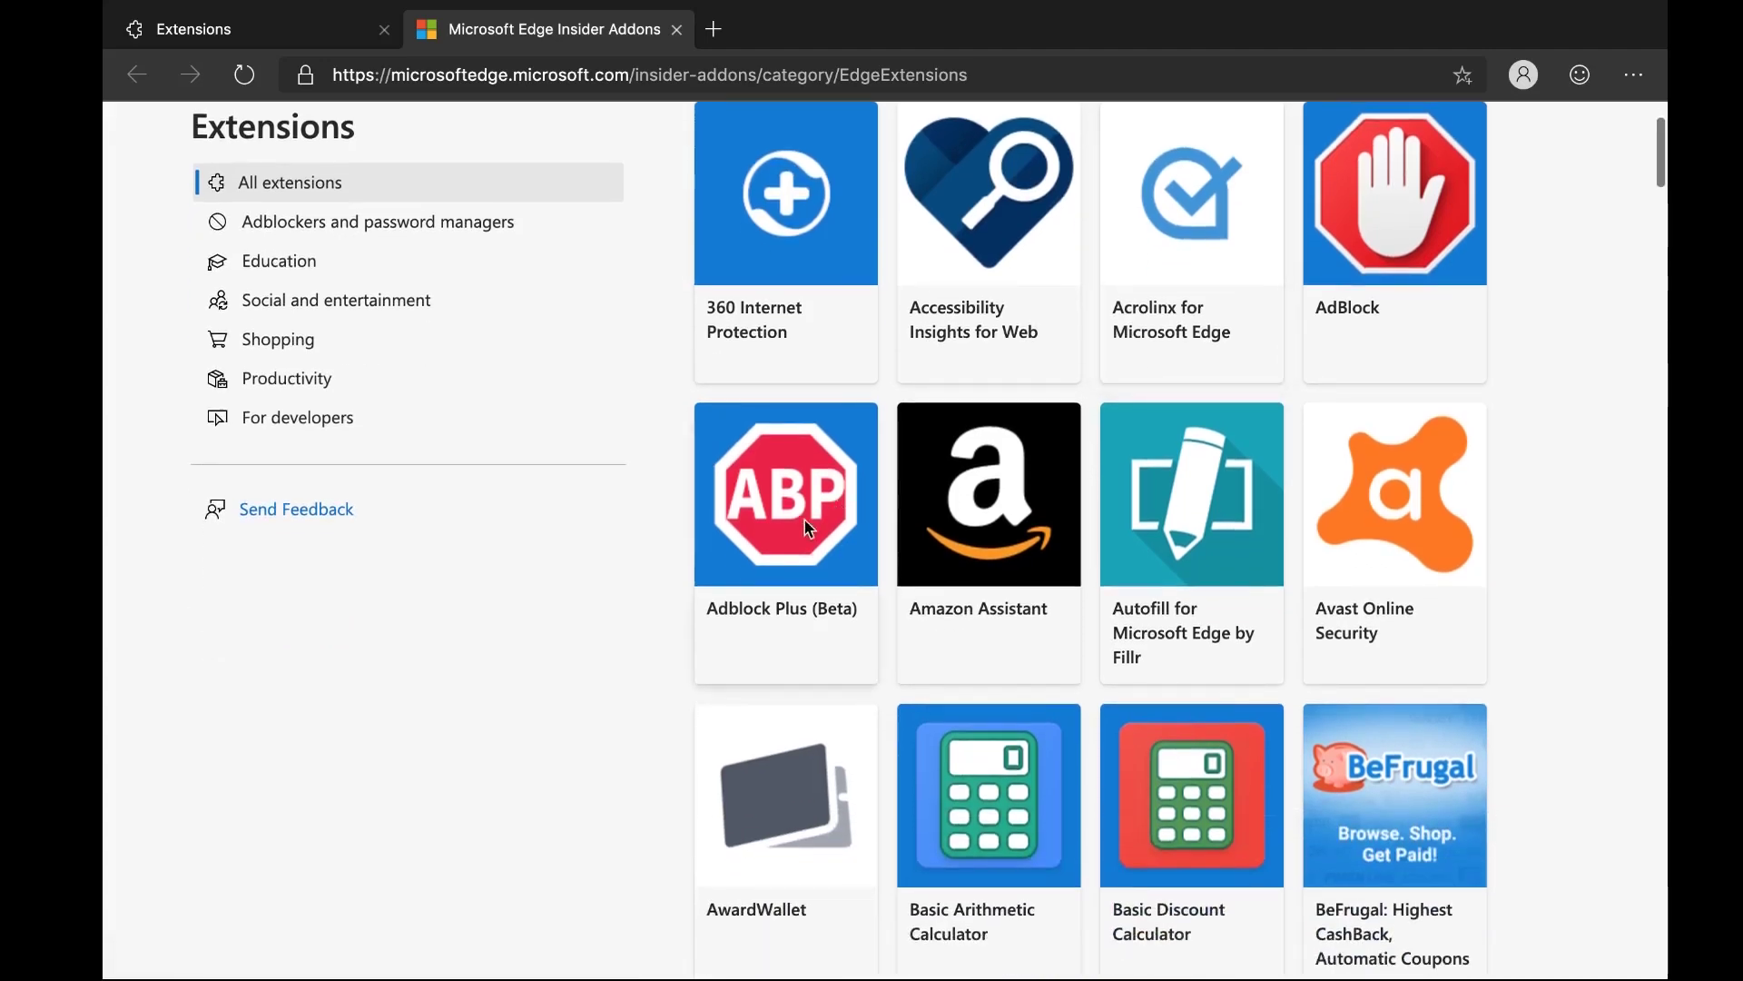
{"action": "scroll", "coordinate": [1036, 494], "scroll_direction": "down", "scroll_amount": 2}
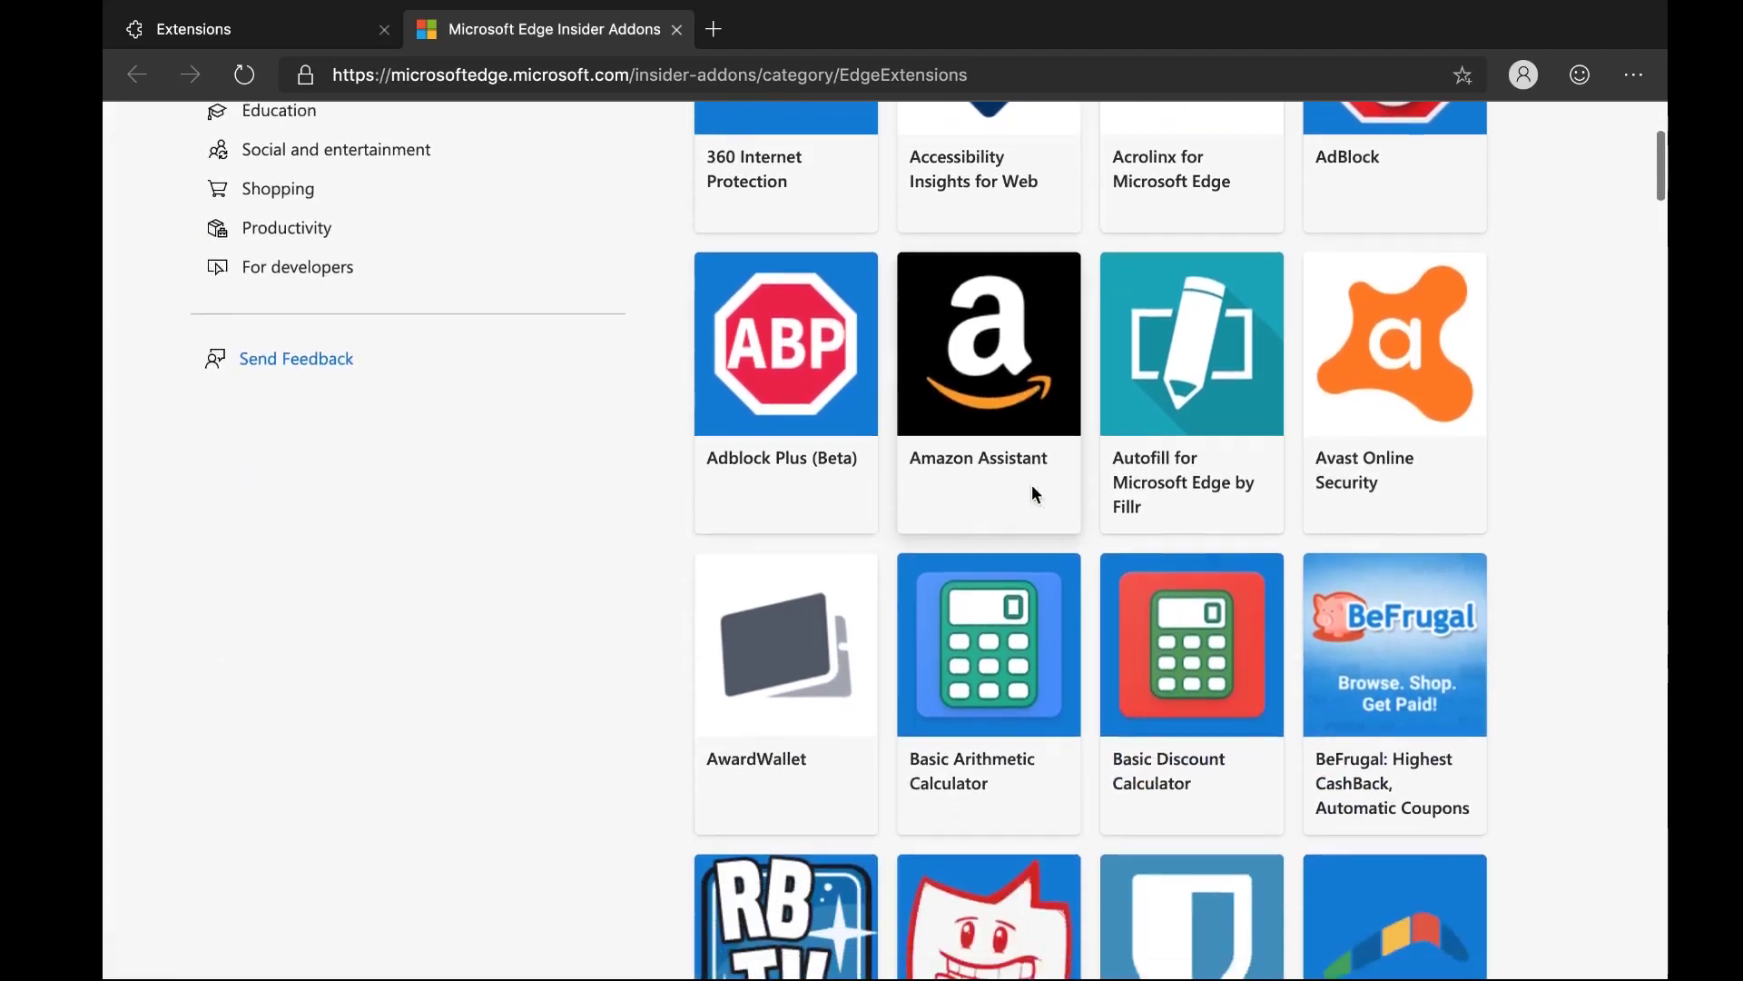
{"action": "scroll", "coordinate": [1026, 472], "scroll_direction": "down", "scroll_amount": 5}
{"action": "scroll", "coordinate": [1018, 457], "scroll_direction": "up", "scroll_amount": 1}
{"action": "left_click", "coordinate": [1018, 454]}
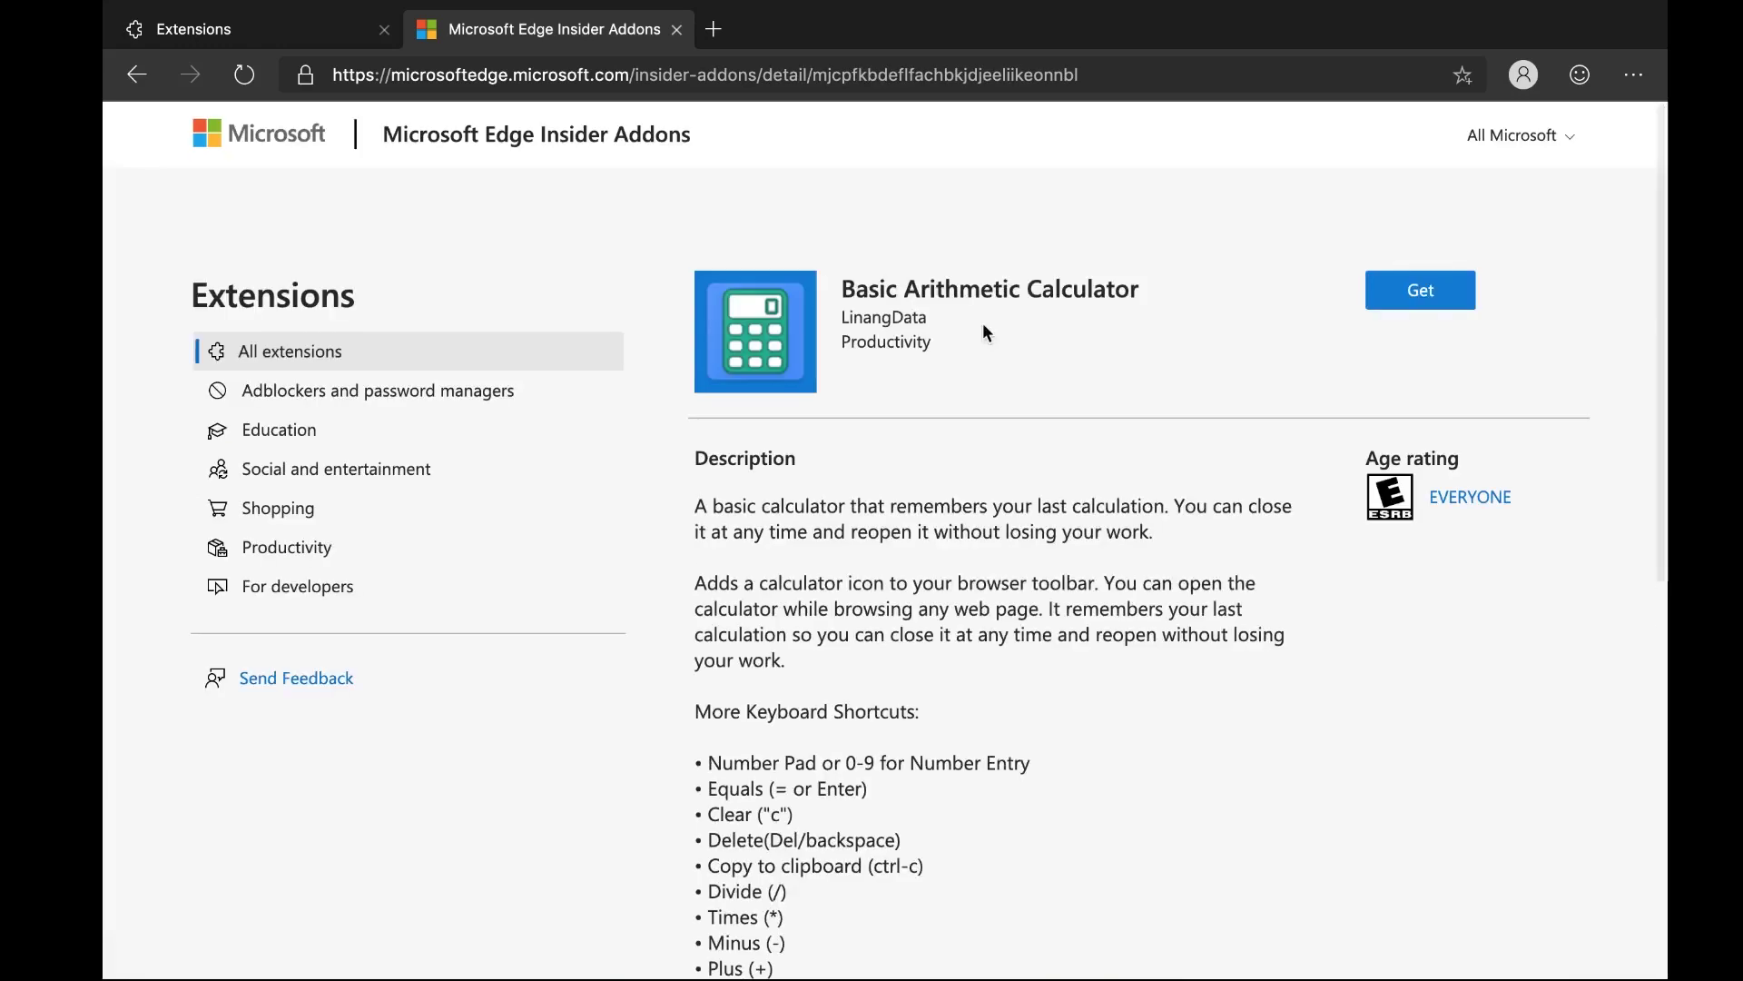
{"action": "left_click", "coordinate": [1418, 292]}
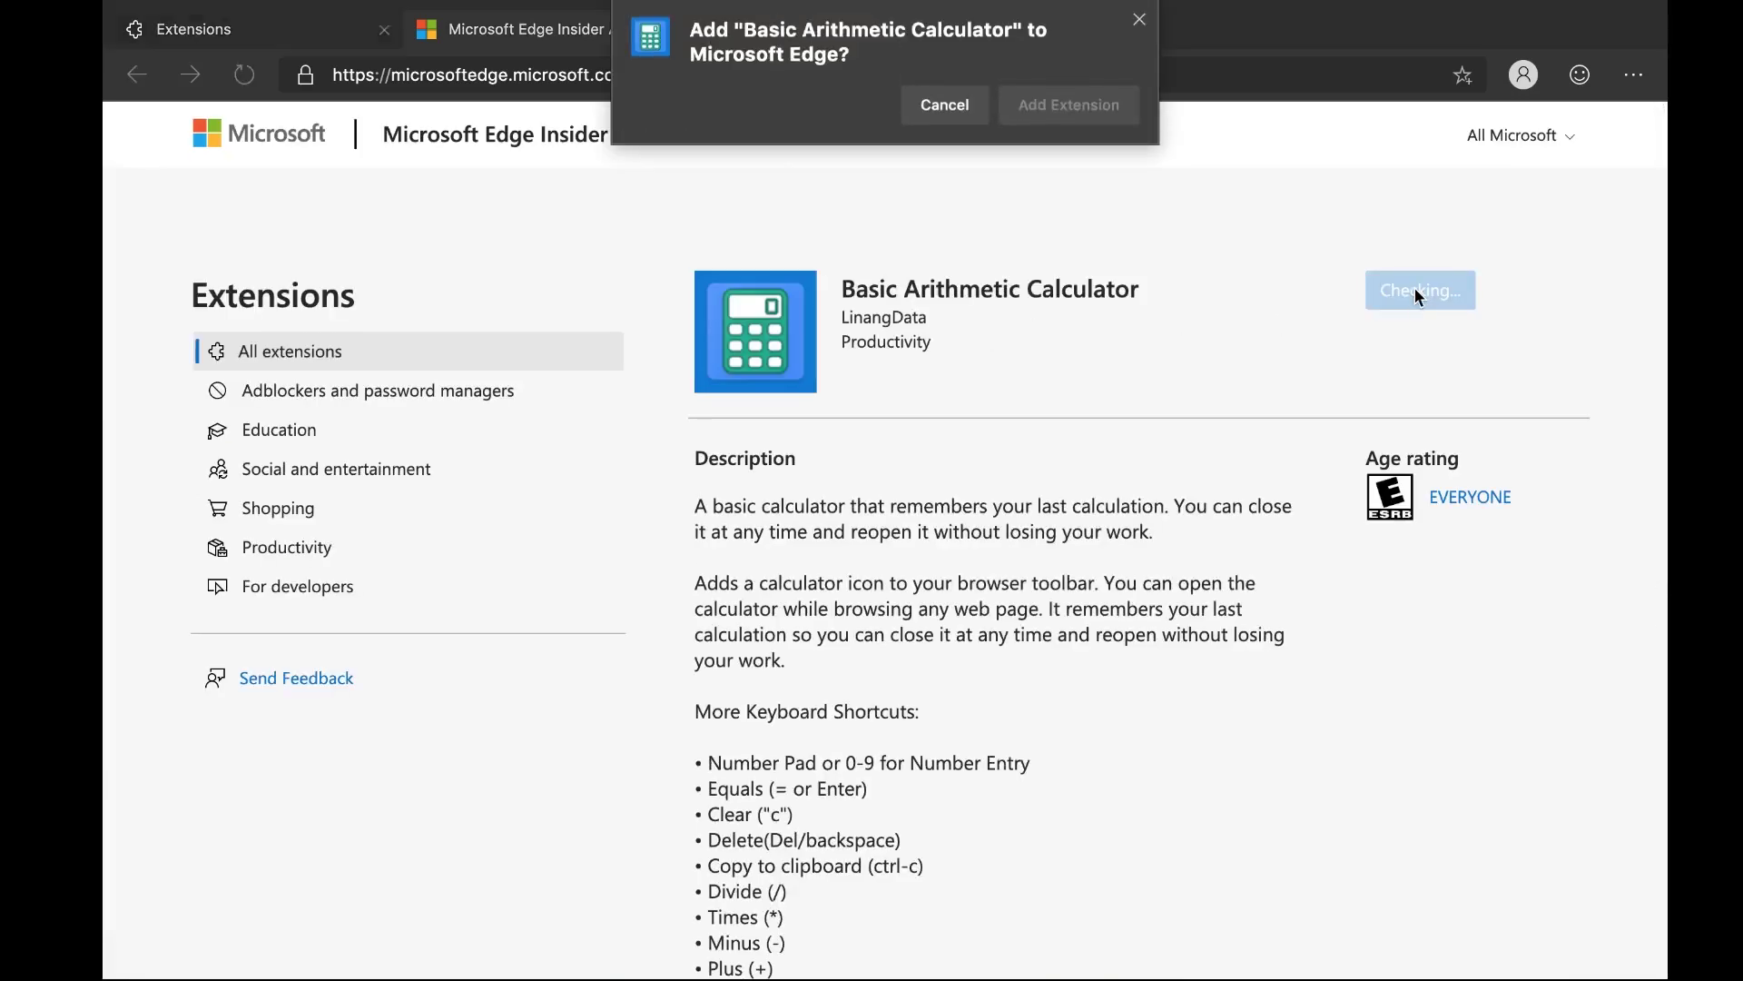
Add the Basic Arithmetic Calculator extension and compute 96 × 3 = 288 in its popup
{"action": "left_click", "coordinate": [1060, 107]}
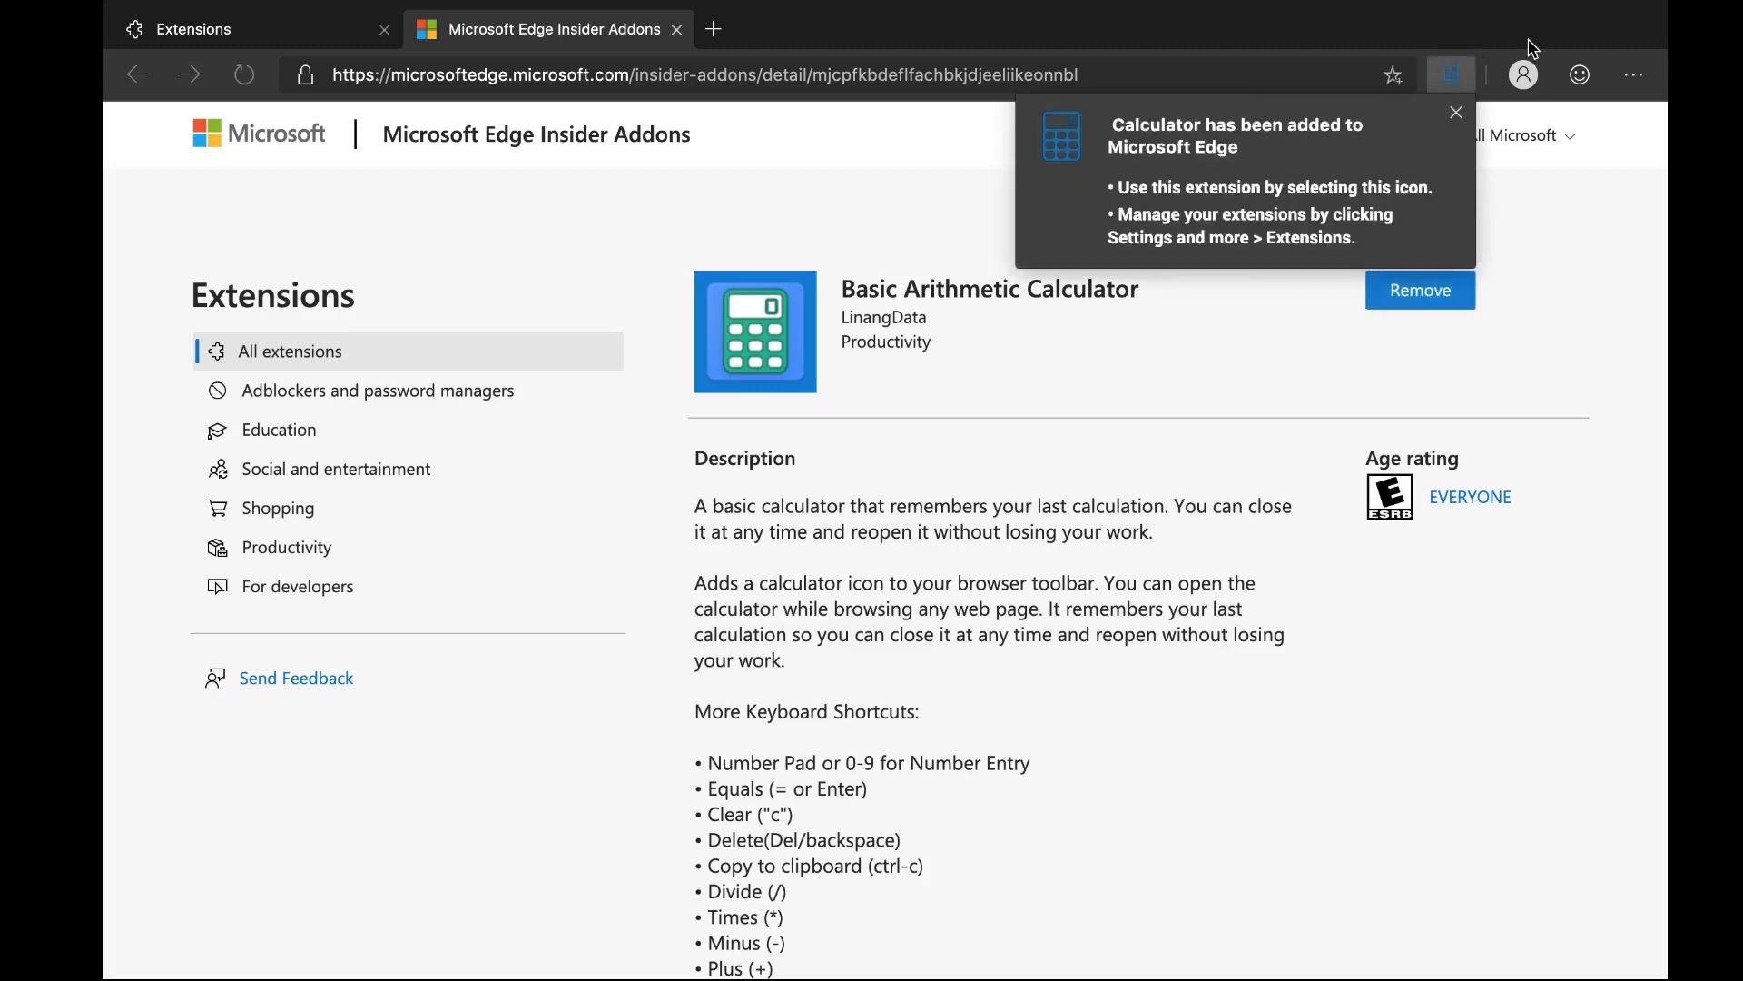
{"action": "left_click", "coordinate": [1456, 77]}
{"action": "left_click", "coordinate": [1285, 282]}
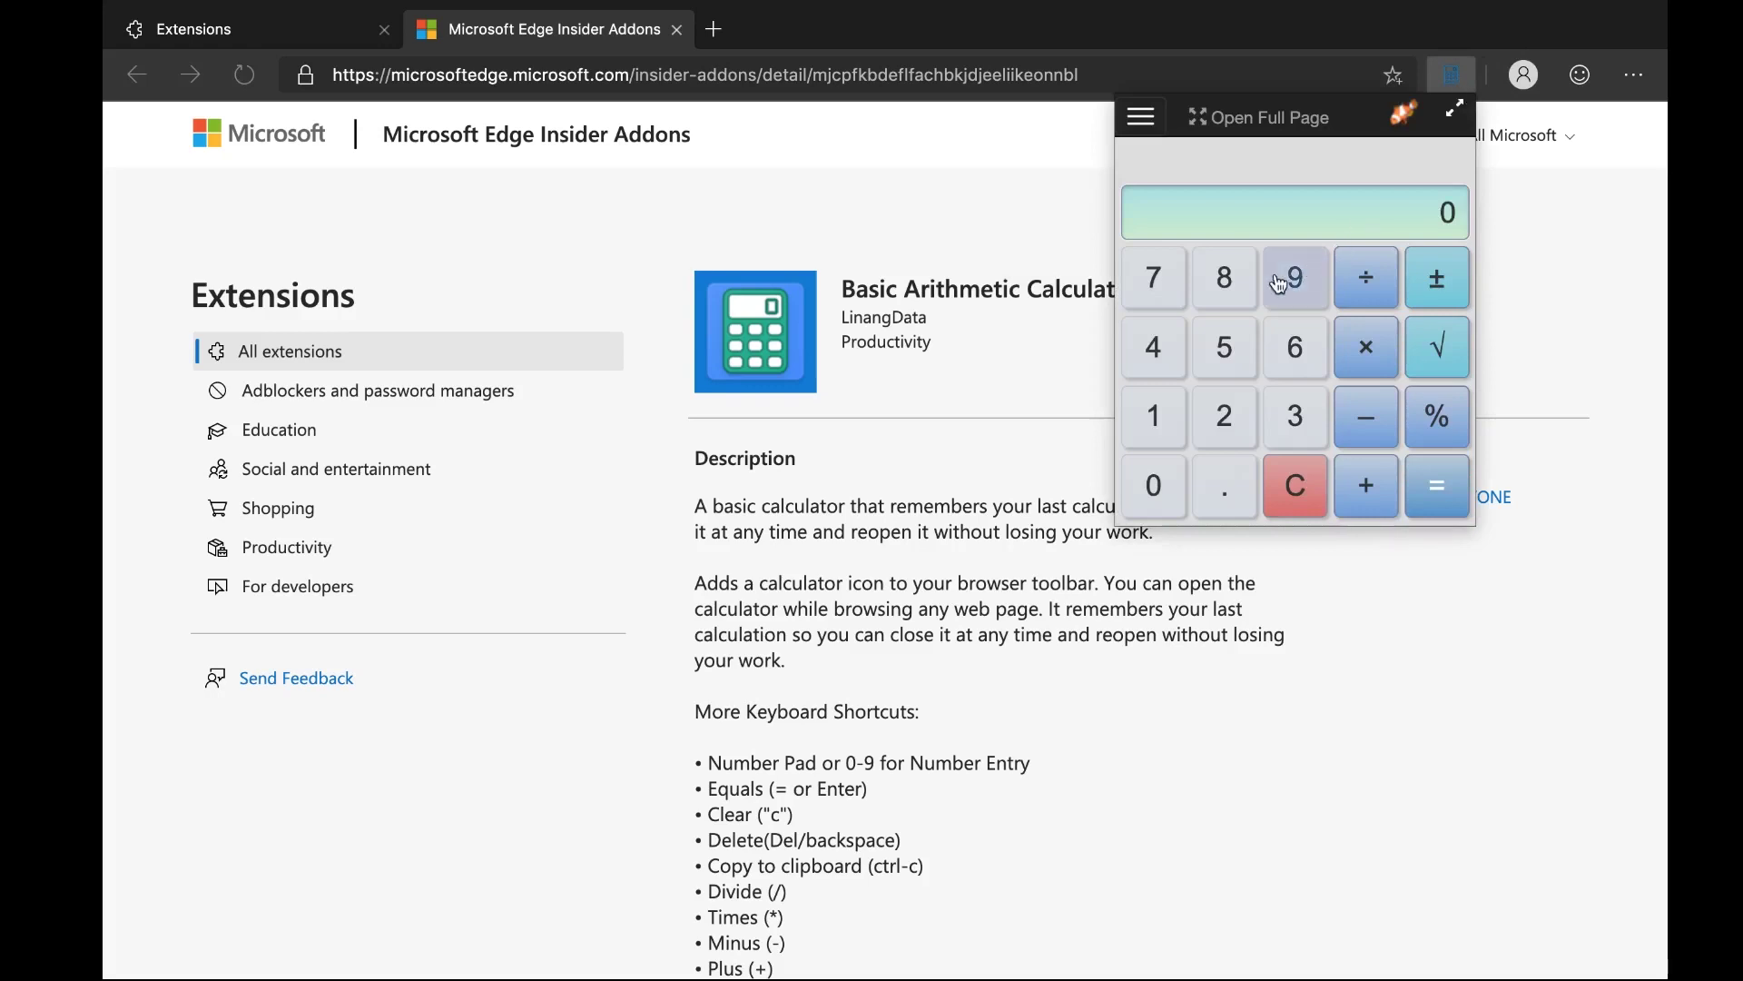
{"action": "left_click", "coordinate": [1296, 351]}
{"action": "left_click", "coordinate": [1357, 354]}
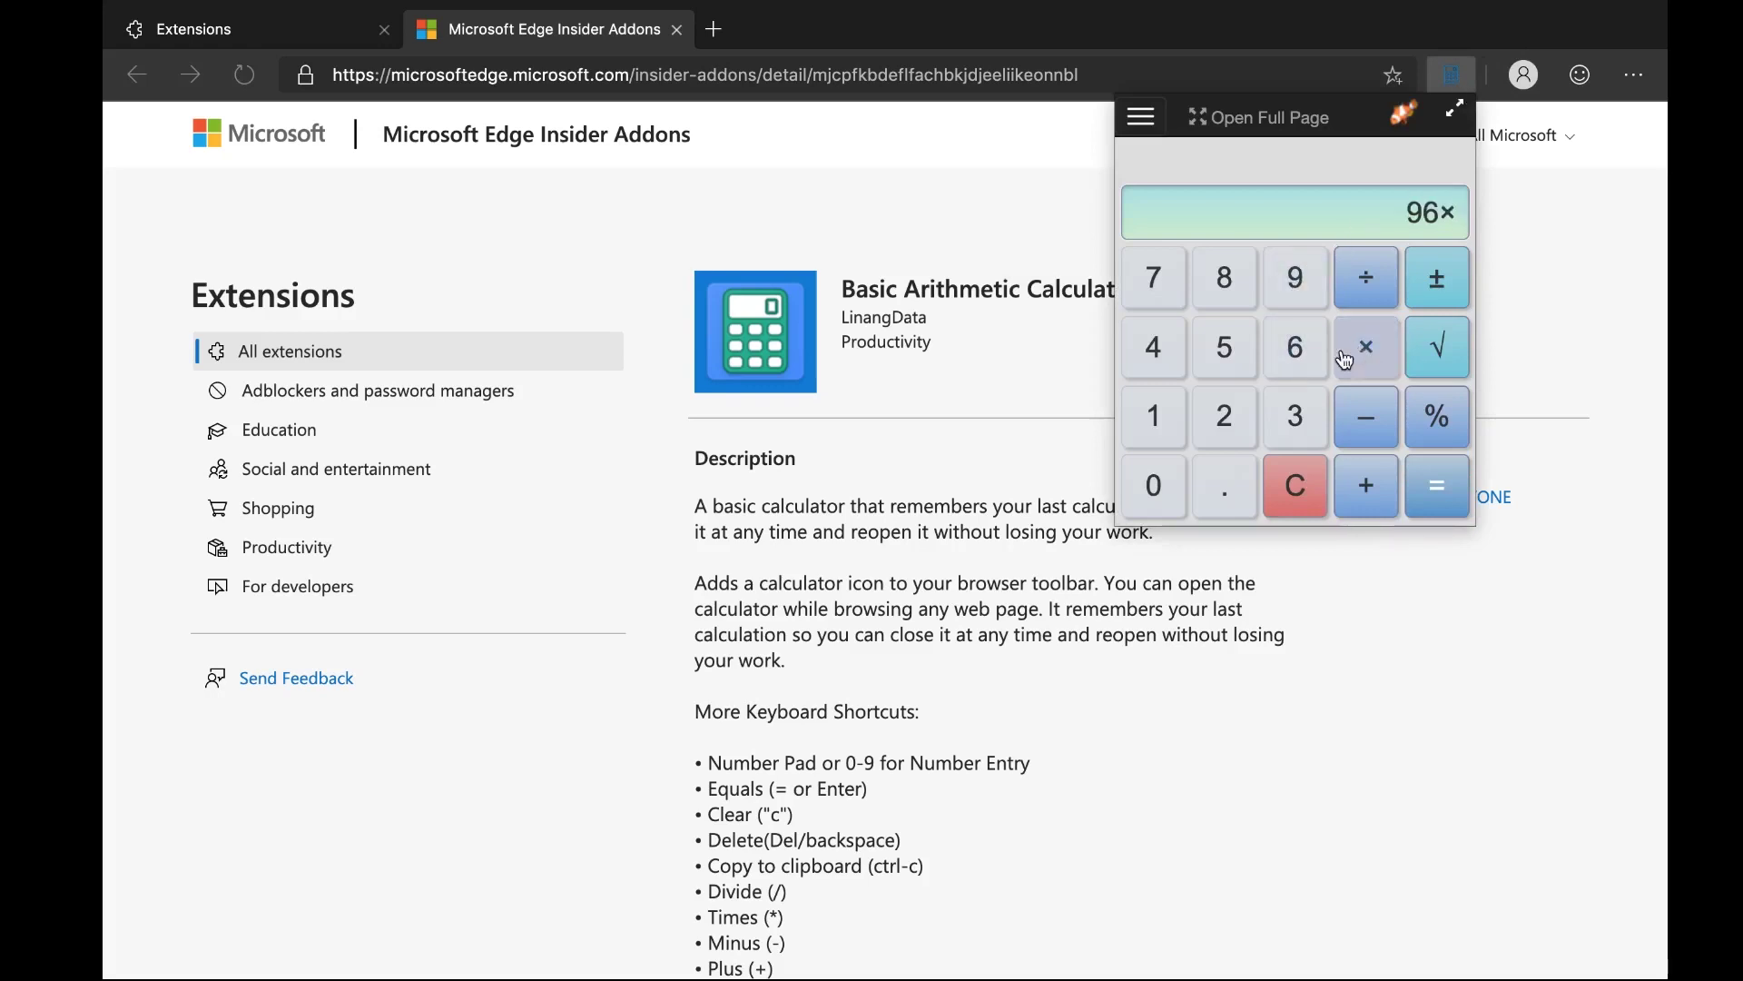
{"action": "left_click", "coordinate": [1294, 420]}
{"action": "left_click", "coordinate": [1430, 475]}
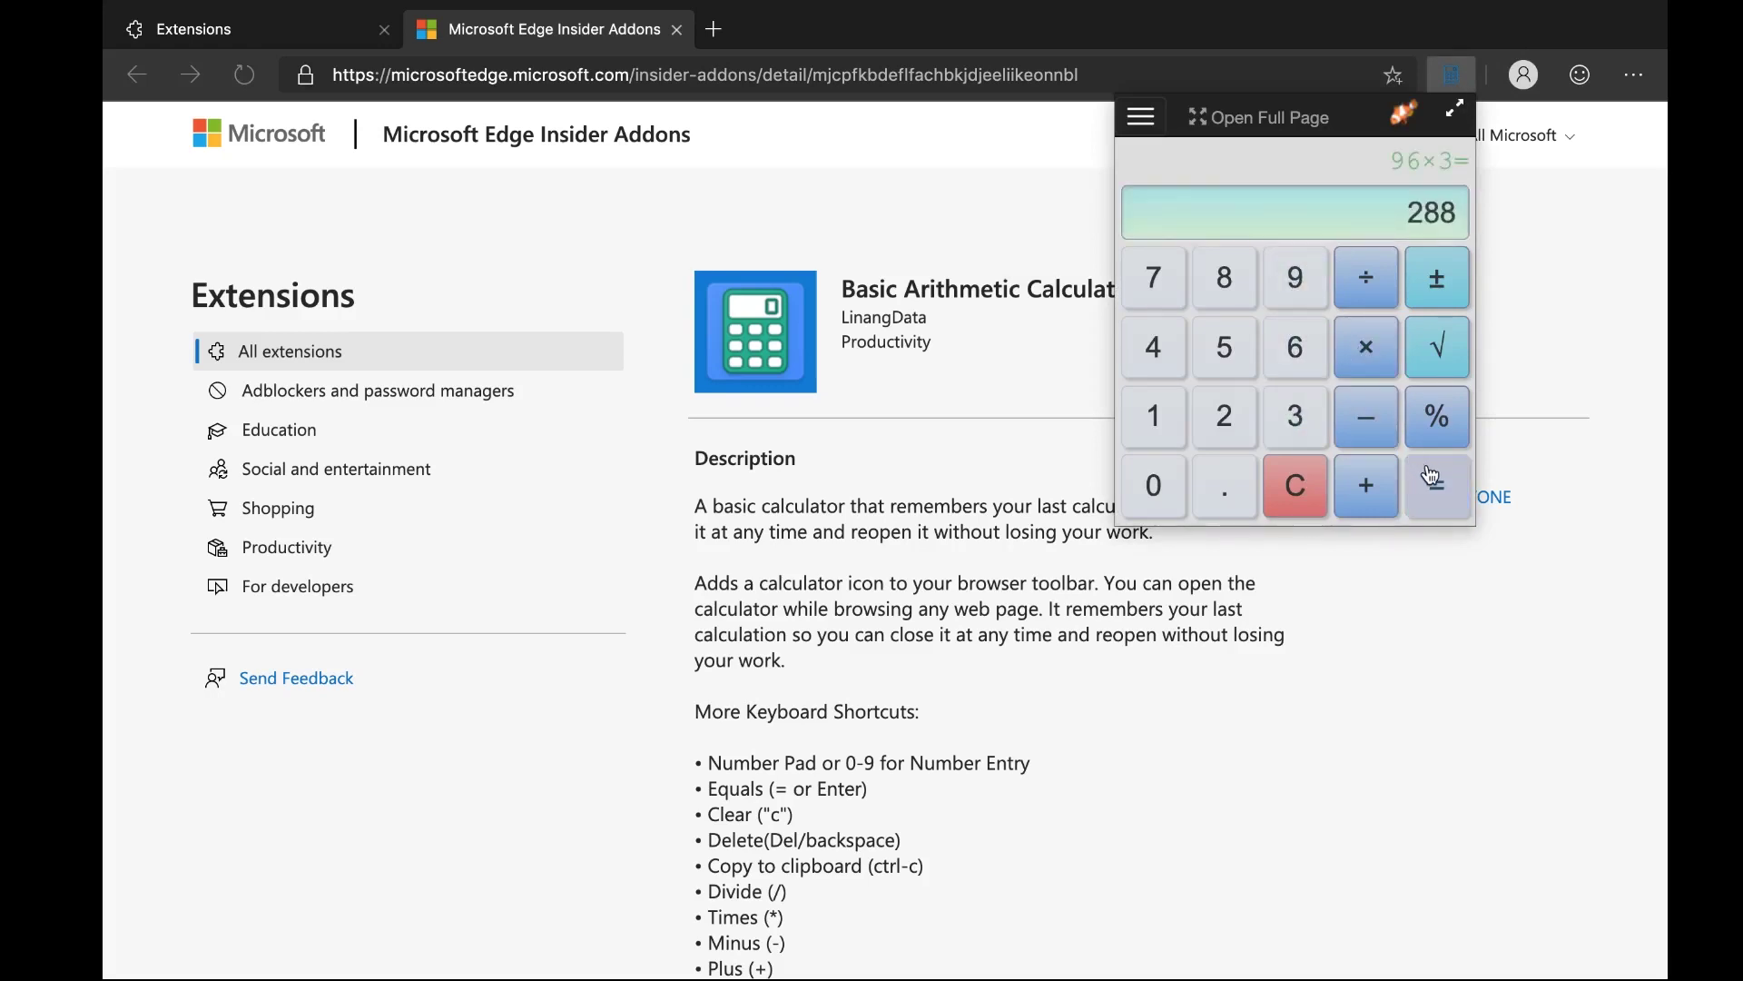